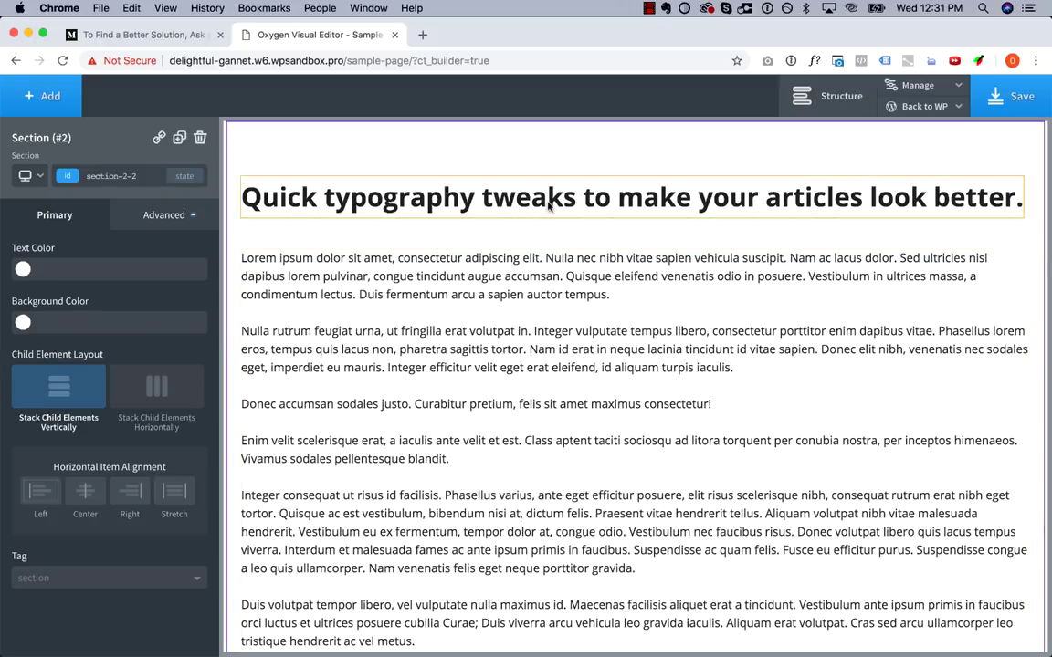
Step: After checking the Medium article for reference, select the article body text and set its font size to 16px
{"action": "left_click", "coordinate": [189, 35]}
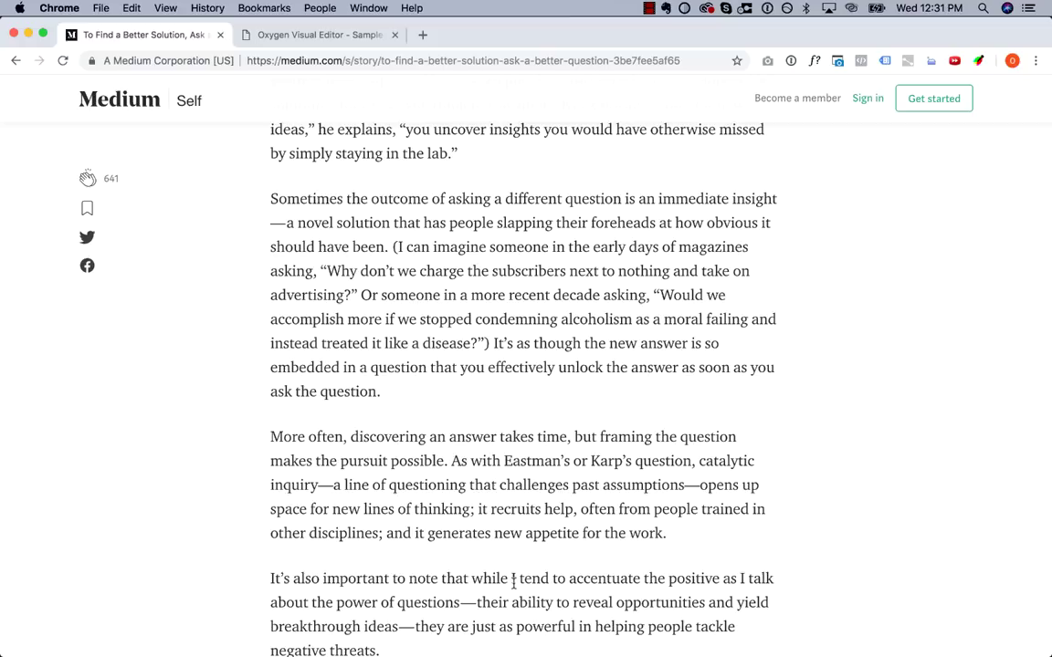
{"action": "left_click", "coordinate": [308, 39]}
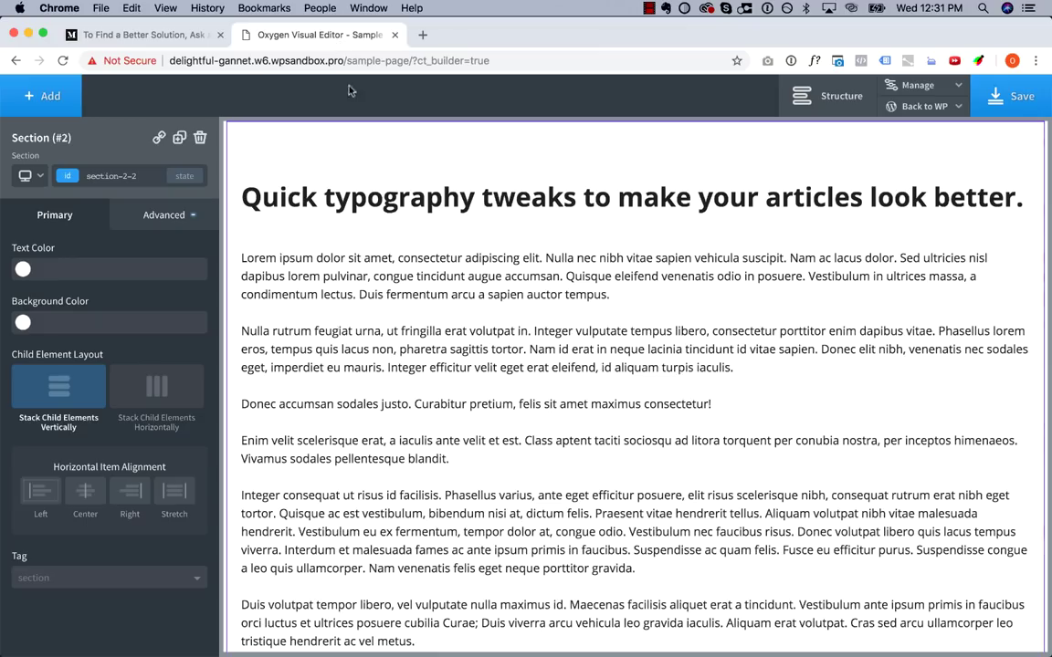
{"action": "left_click", "coordinate": [454, 366]}
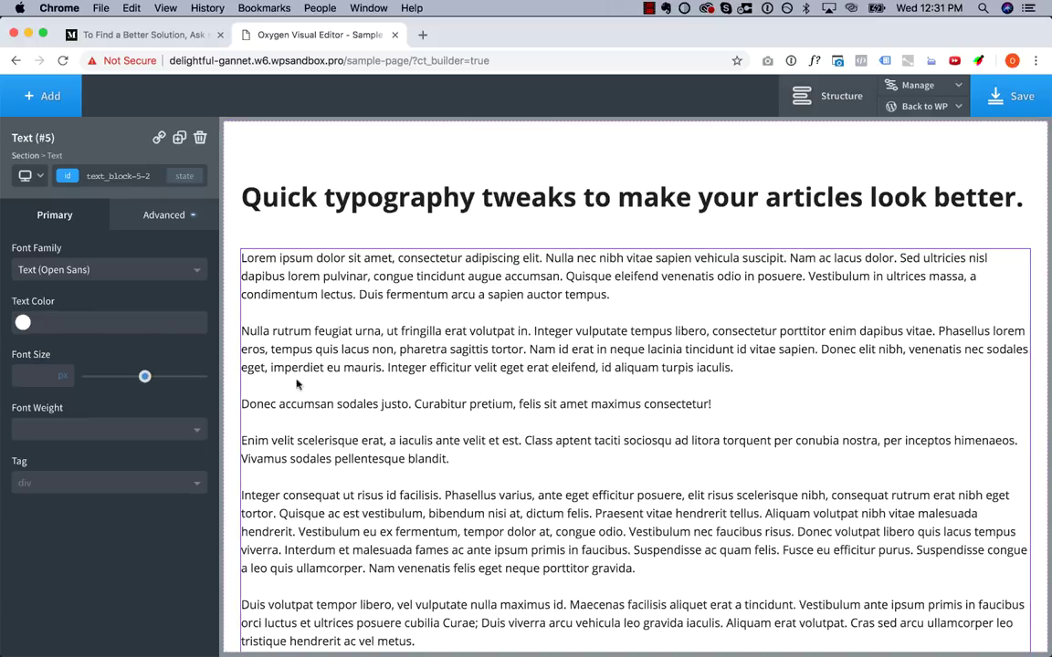
{"action": "left_click", "coordinate": [39, 374]}
{"action": "type", "text": "16"}
Step: Step the body text size up and down with the arrow keys, settling on 21px
{"action": "key", "text": "Up"}
{"action": "key", "text": "Up"}
{"action": "key", "text": "Up"}
{"action": "key", "text": "Up"}
{"action": "key", "text": "Up"}
{"action": "key", "text": "Up"}
{"action": "key", "text": "Up"}
{"action": "key", "text": "Up"}
{"action": "key", "text": "Up"}
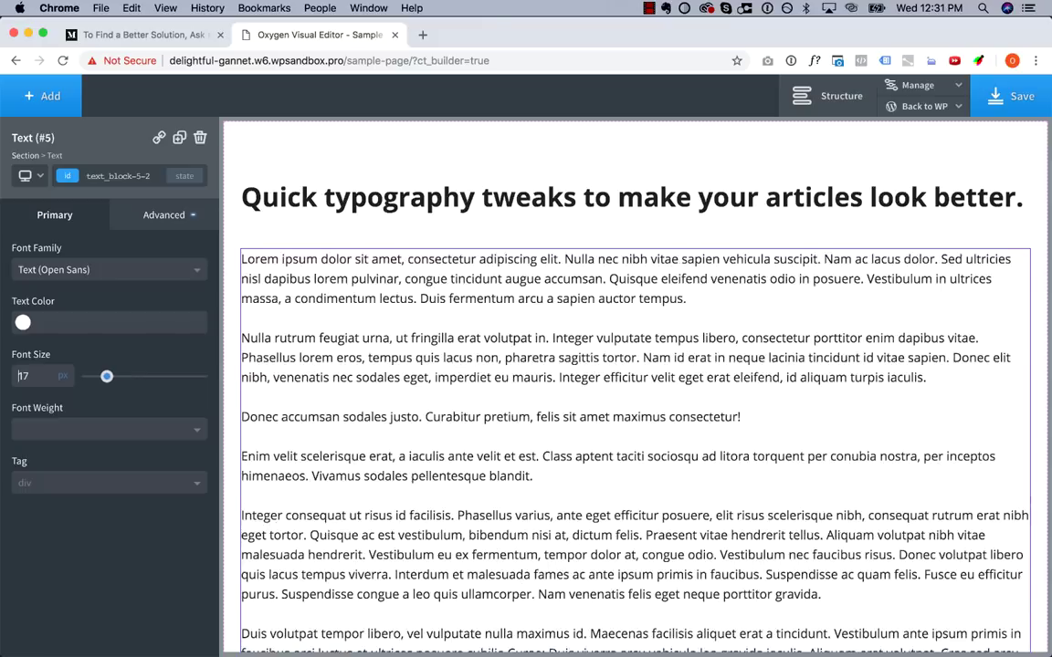
{"action": "key", "text": "Up"}
{"action": "key", "text": "Up"}
{"action": "key", "text": "Up"}
{"action": "key", "text": "Up"}
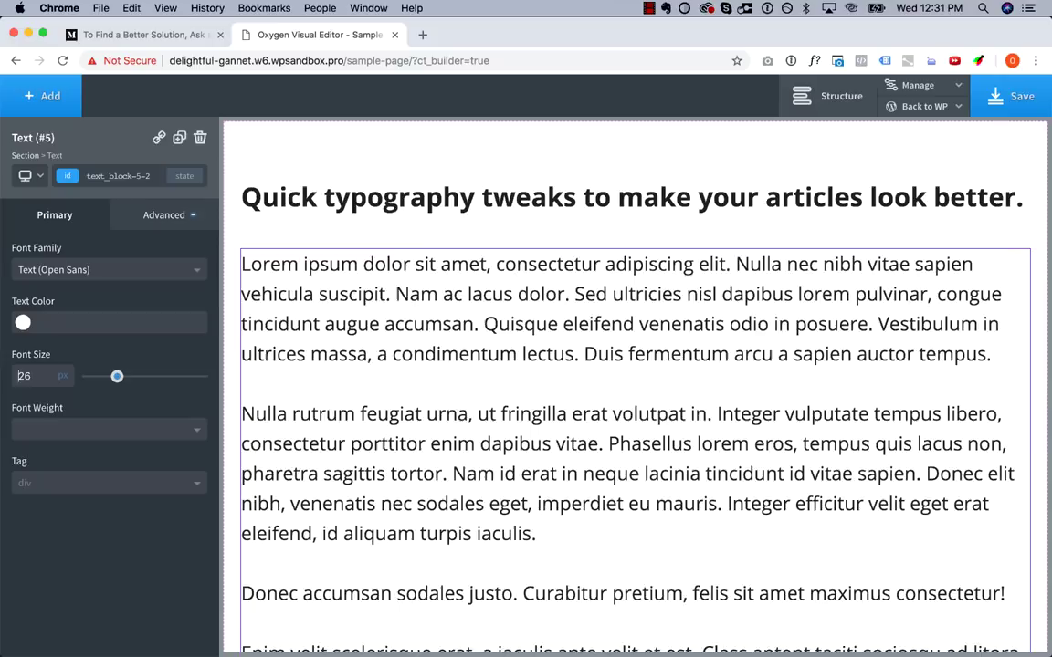
{"action": "key", "text": "Down"}
{"action": "key", "text": "Down"}
{"action": "key", "text": "Down"}
{"action": "key", "text": "Down"}
{"action": "key", "text": "Down"}
{"action": "key", "text": "Down"}
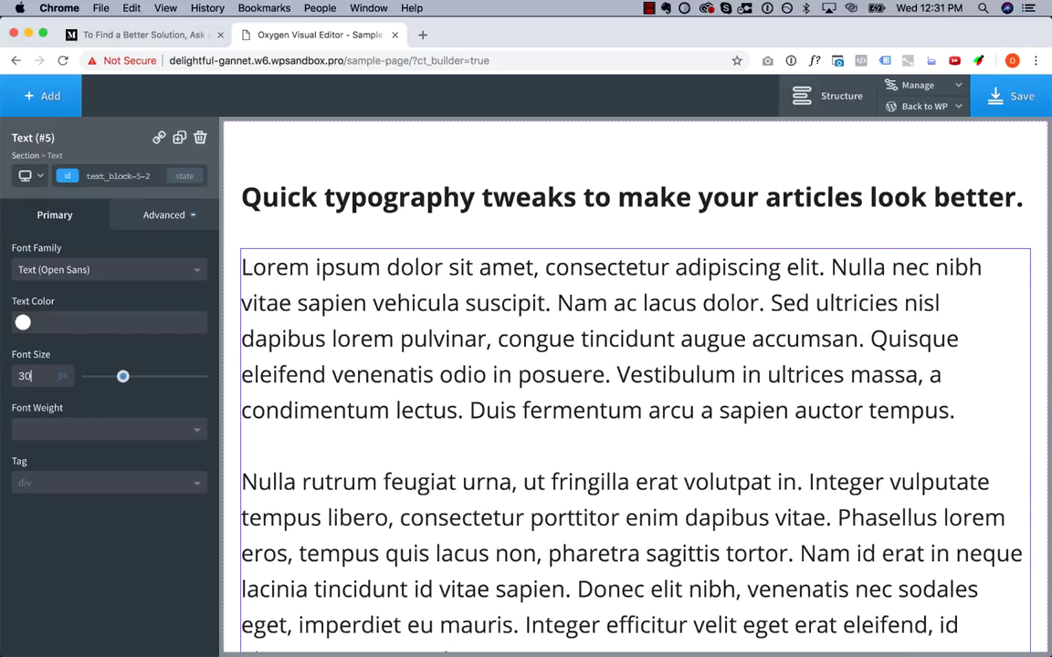
{"action": "key", "text": "Up"}
{"action": "key", "text": "Up"}
{"action": "key", "text": "Up"}
{"action": "key", "text": "Up"}
{"action": "key", "text": "Up"}
{"action": "key", "text": "Up"}
{"action": "key", "text": "Down"}
{"action": "key", "text": "Down"}
{"action": "key", "text": "Down"}
{"action": "key", "text": "Down"}
{"action": "key", "text": "Down"}
{"action": "key", "text": "Down"}
{"action": "key", "text": "Down"}
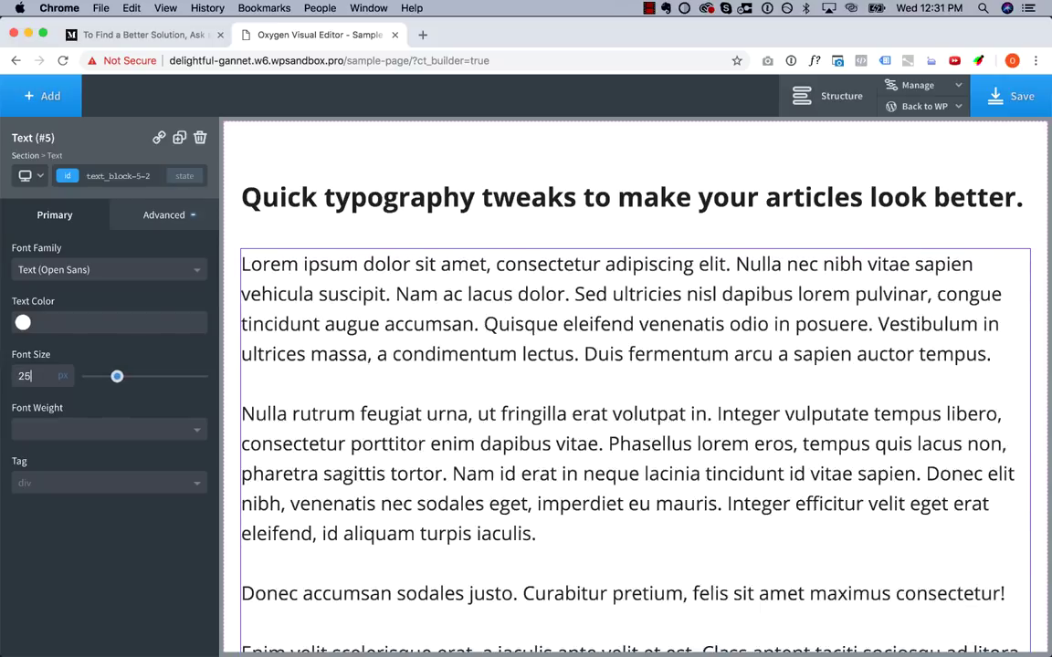
{"action": "key", "text": "Down"}
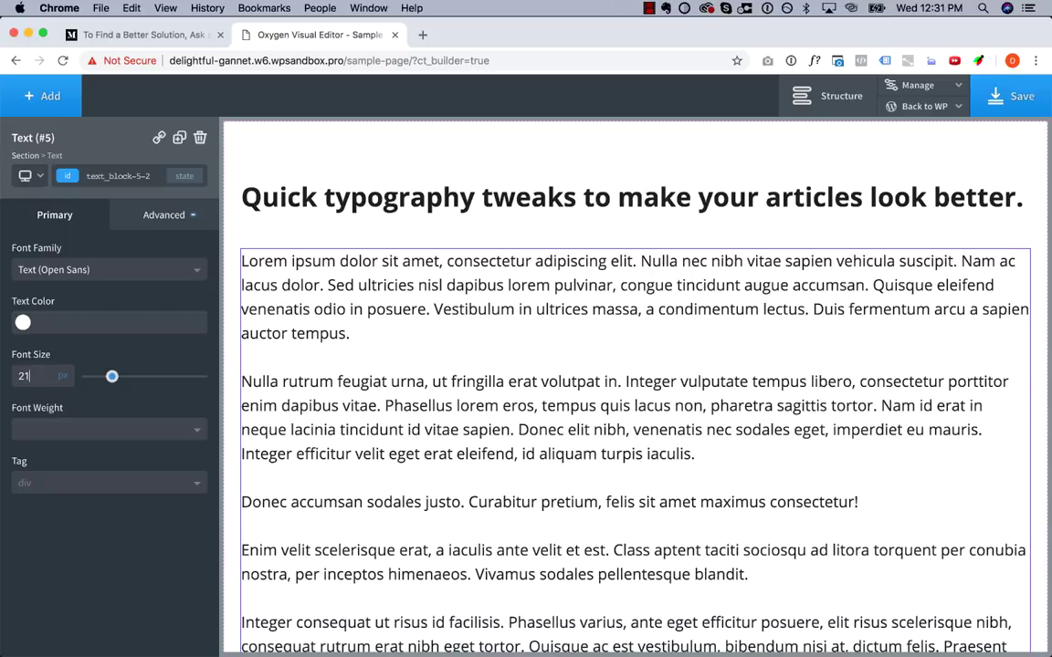
{"action": "key", "text": "Down"}
{"action": "key", "text": "Up"}
{"action": "triple_click", "coordinate": [294, 263]}
Step: Add exactly one empty line before the first Lorem ipsum paragraph
{"action": "left_click", "coordinate": [294, 263]}
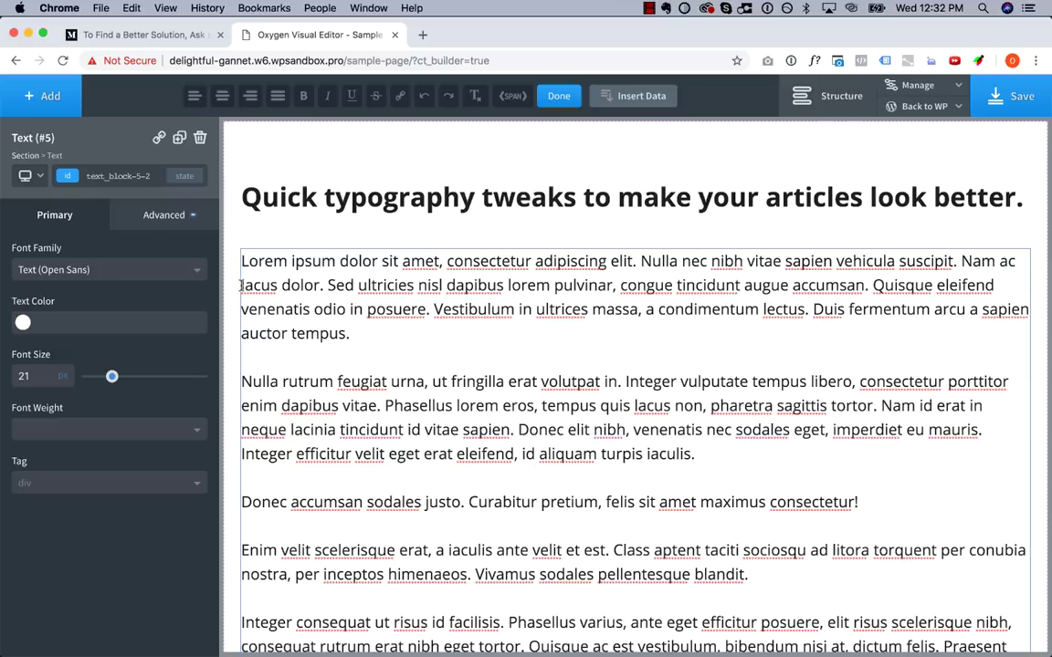
{"action": "key", "text": "Return"}
{"action": "key", "text": "Return"}
{"action": "key", "text": "Return"}
{"action": "key", "text": "BackSpace"}
{"action": "key", "text": "BackSpace"}
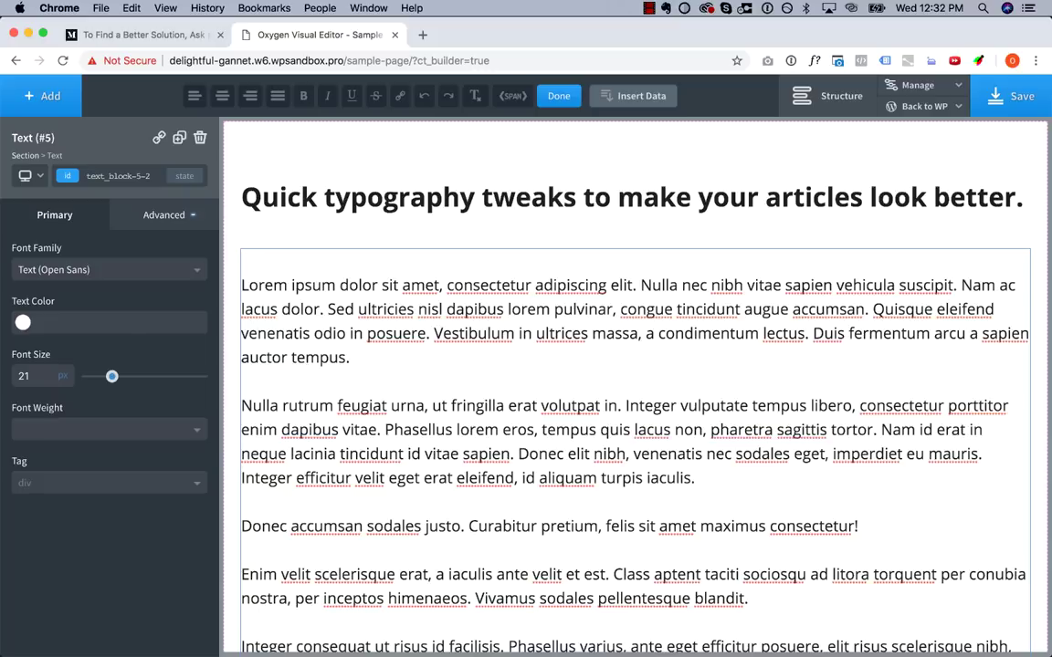
Step: Type 'abcdefghijklmnopqrstuvwxyz' on the empty line and paste extra copies to build the sample line
{"action": "type", "text": "abcdefghijklmno"}
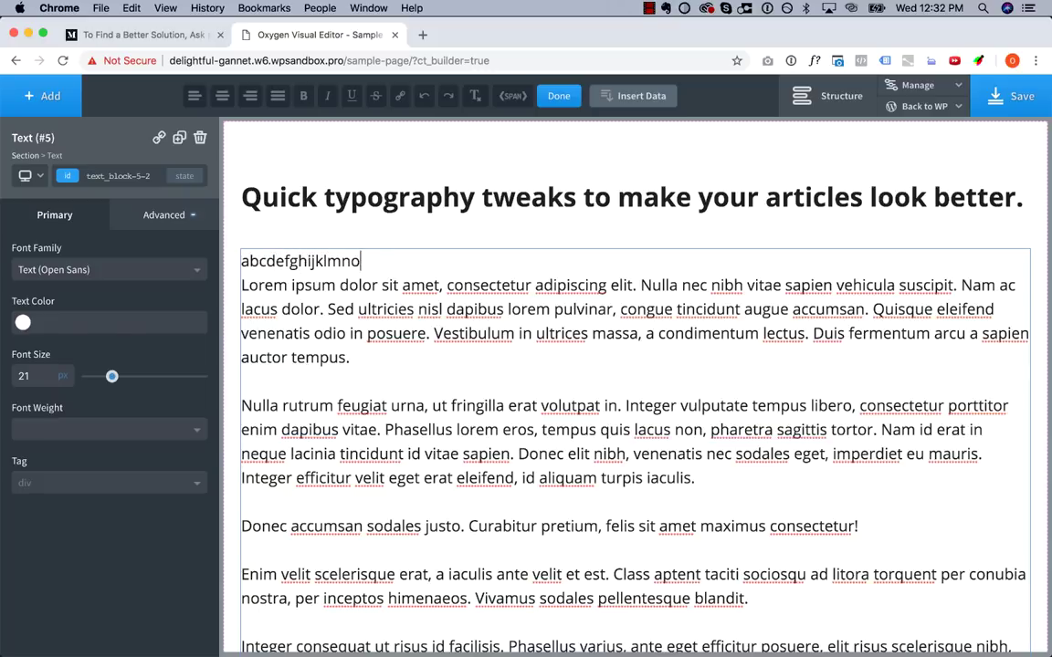
{"action": "type", "text": "pqrstuvwxyz"}
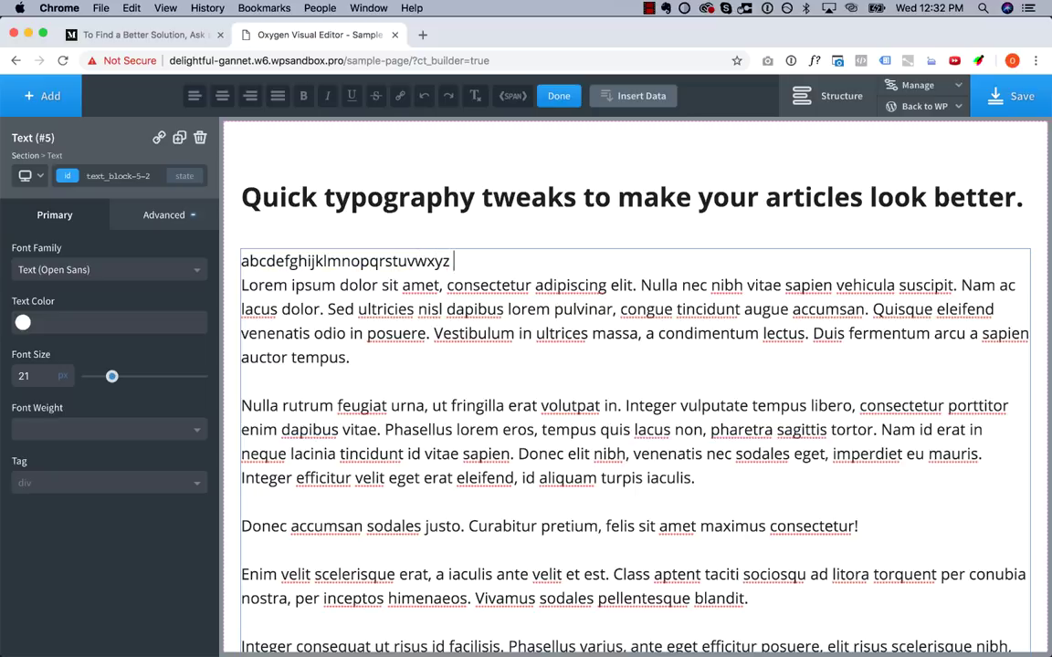
{"action": "key", "text": "super+a"}
{"action": "key", "text": "super+c"}
{"action": "key", "text": "Right"}
{"action": "key", "text": "super+v"}
{"action": "key", "text": "super+v"}
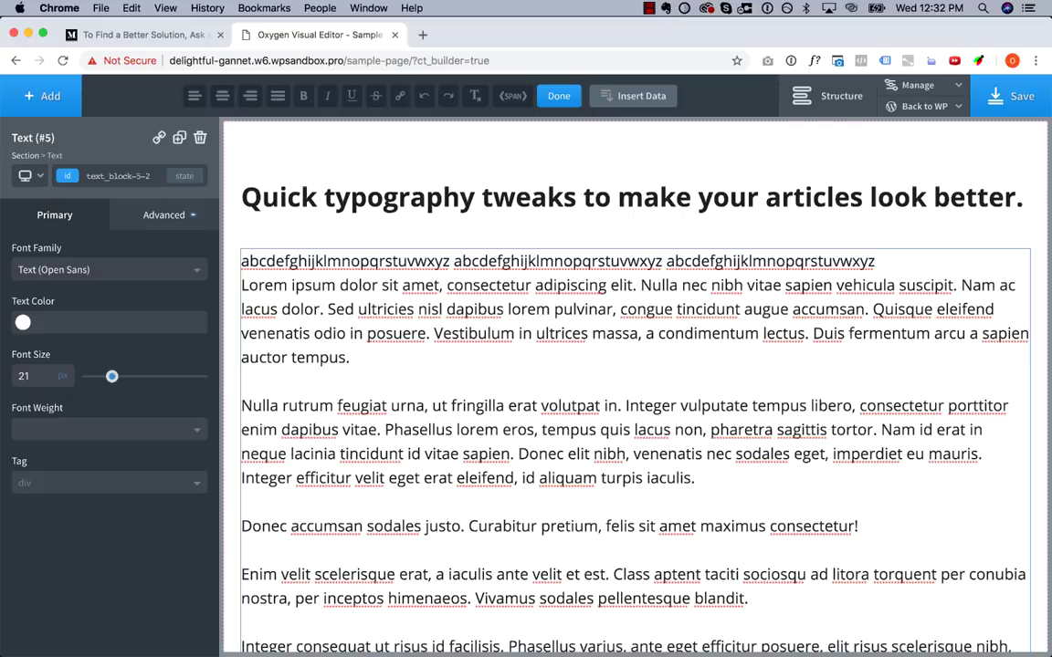
{"action": "left_click", "coordinate": [767, 261]}
{"action": "type", "text": "."}
{"action": "key", "text": "BackSpace"}
{"action": "key", "text": "BackSpace"}
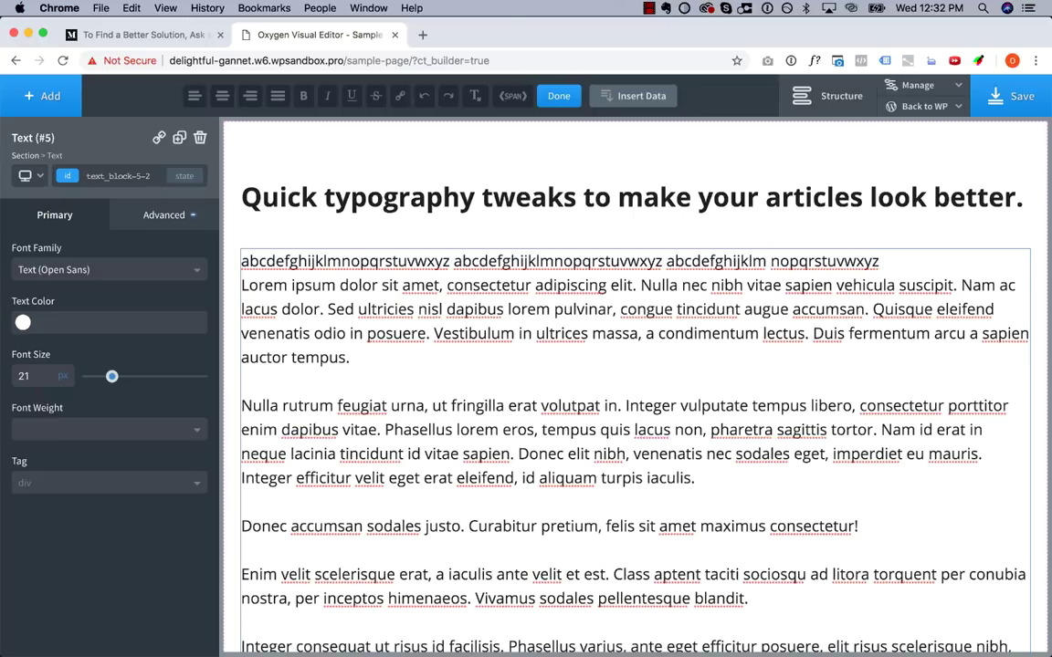
{"action": "key", "text": "super+shift+Left"}
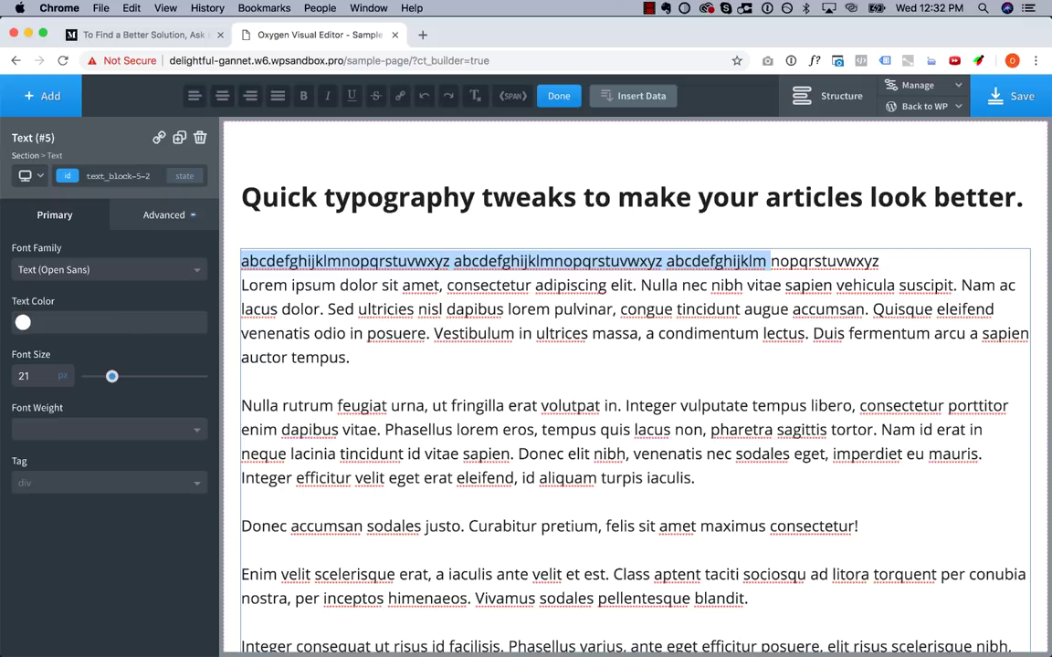
Step: Try a 23px font size, then step the body text back down to 21px
{"action": "double_click", "coordinate": [22, 375]}
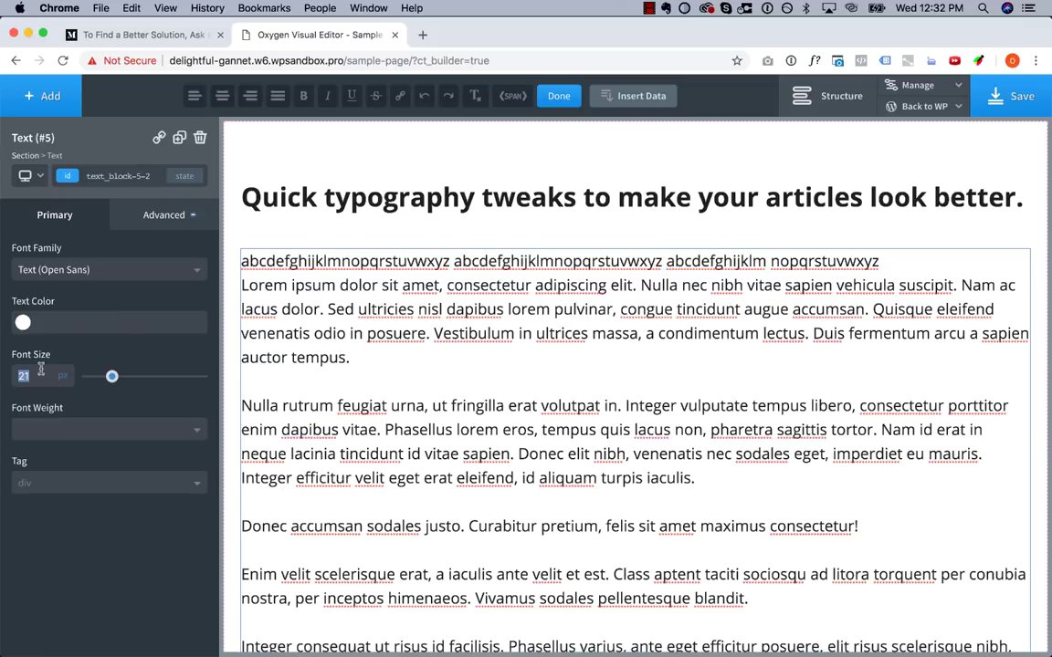
{"action": "type", "text": "23"}
{"action": "key", "text": "Up"}
{"action": "key", "text": "Up"}
{"action": "key", "text": "Up"}
{"action": "key", "text": "Up"}
{"action": "key", "text": "Up"}
{"action": "key", "text": "Up"}
{"action": "key", "text": "Up"}
{"action": "key", "text": "Up"}
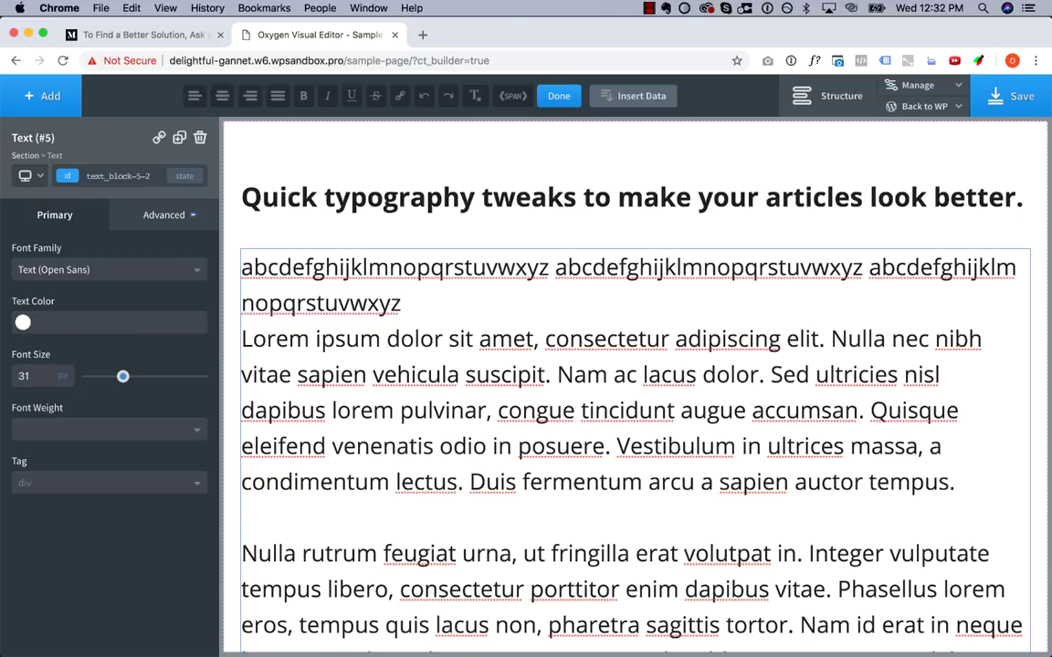
{"action": "key", "text": "Down"}
{"action": "key", "text": "Down"}
{"action": "key", "text": "Down"}
{"action": "key", "text": "Down"}
{"action": "key", "text": "Down"}
{"action": "key", "text": "Down"}
{"action": "key", "text": "Down"}
{"action": "key", "text": "Down"}
{"action": "key", "text": "Down"}
{"action": "key", "text": "Down"}
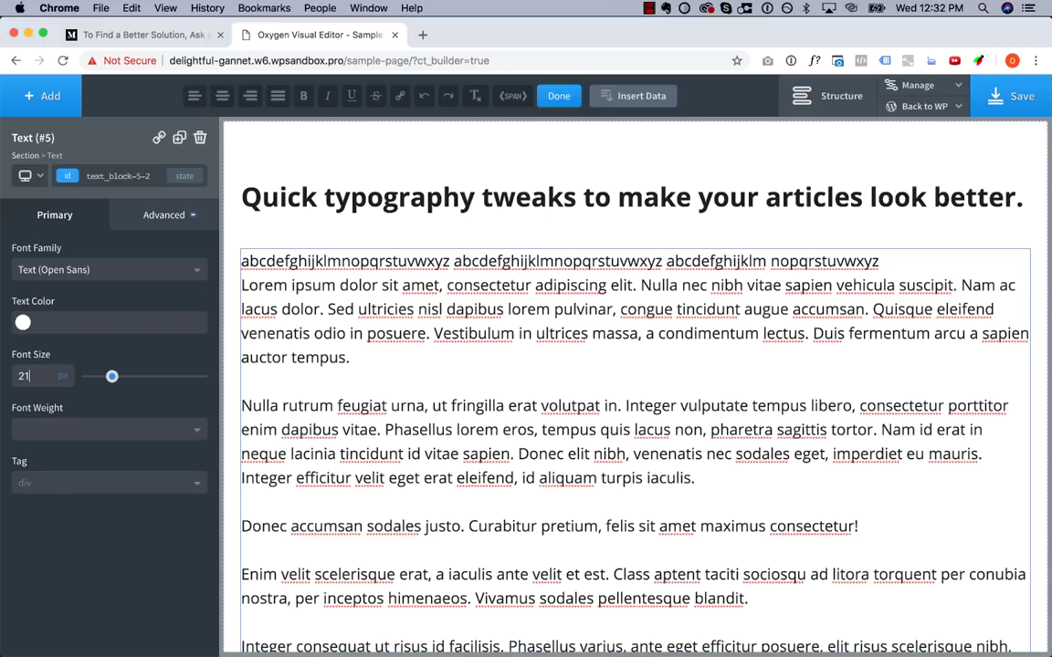
Step: Select the section and set its Custom Container Width in Size & Spacing to 760px
{"action": "left_click", "coordinate": [230, 212]}
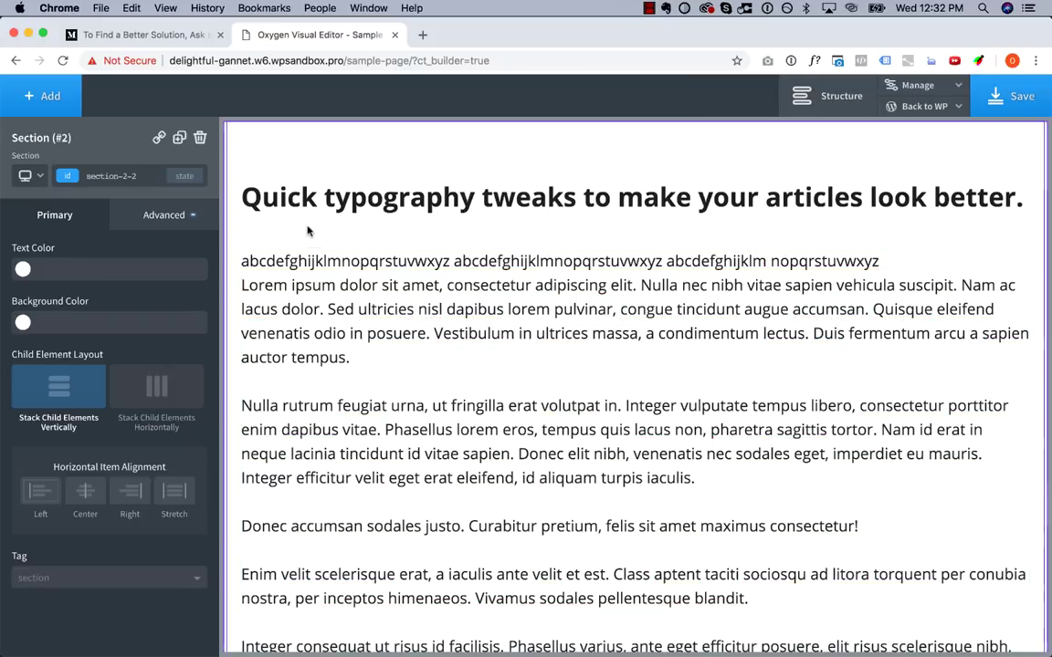
{"action": "left_click", "coordinate": [182, 214]}
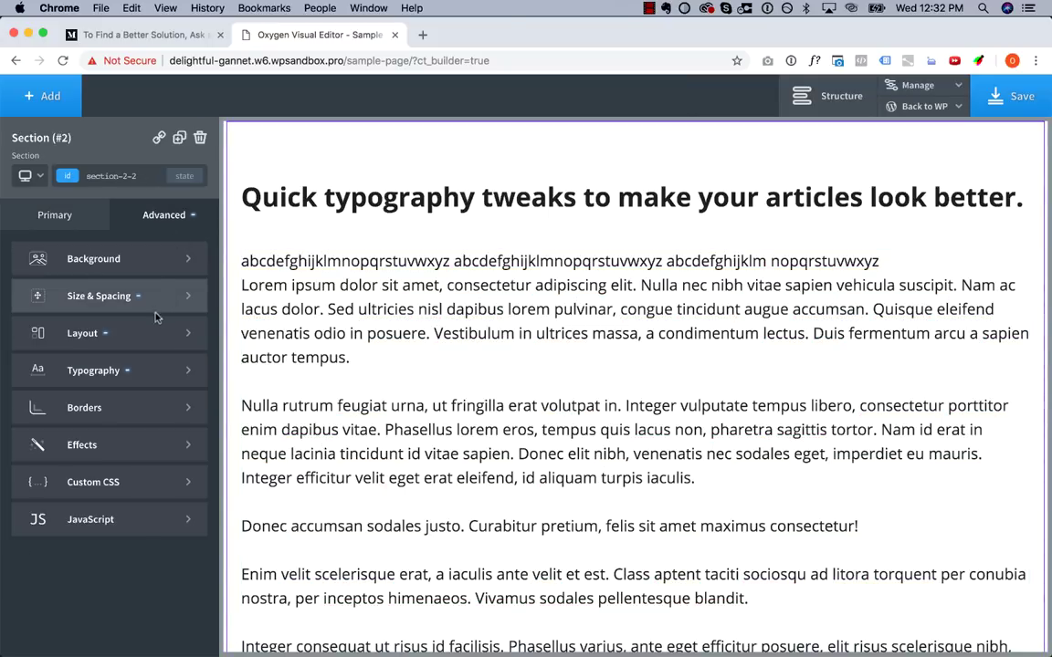
{"action": "left_click", "coordinate": [145, 337]}
{"action": "left_click", "coordinate": [57, 244]}
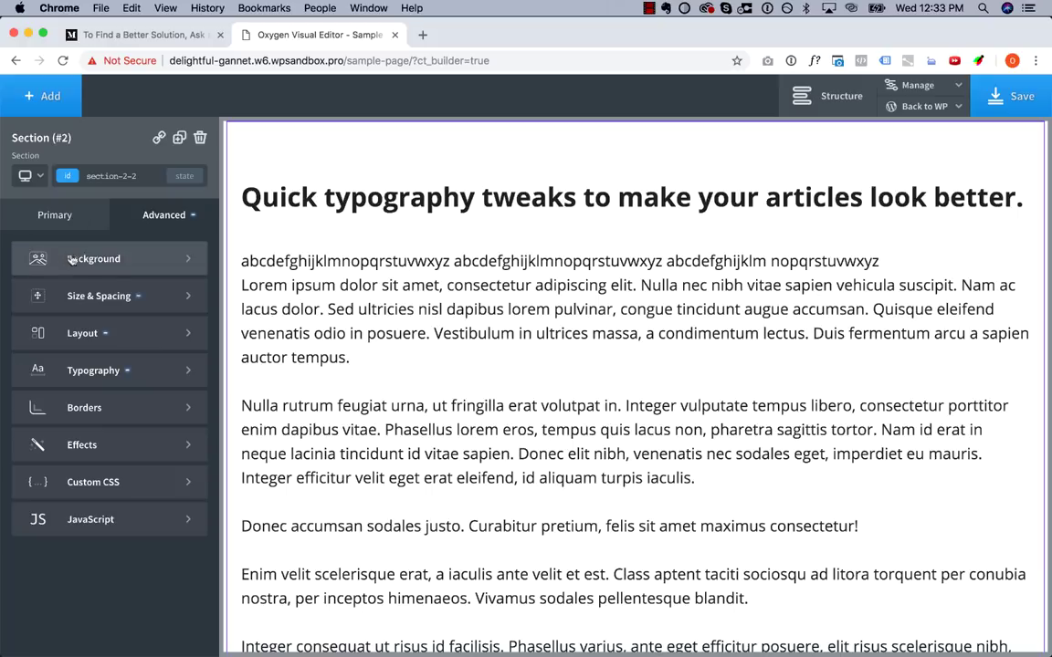
{"action": "left_click", "coordinate": [130, 297]}
{"action": "left_click", "coordinate": [101, 568]}
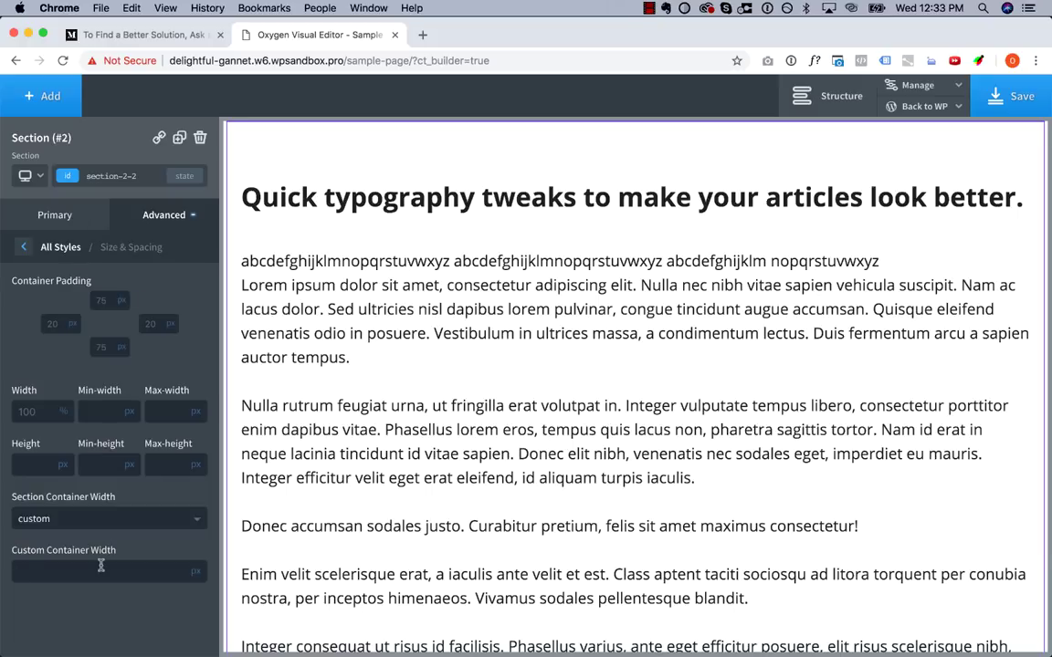
{"action": "type", "text": "800"}
{"action": "key", "text": "Down"}
{"action": "key", "text": "Down"}
{"action": "key", "text": "Down"}
{"action": "key", "text": "Down"}
{"action": "key", "text": "Down"}
{"action": "key", "text": "Down"}
{"action": "key", "text": "Down"}
{"action": "key", "text": "Down"}
{"action": "key", "text": "Down"}
{"action": "key", "text": "Down"}
{"action": "key", "text": "Down"}
{"action": "key", "text": "Down"}
{"action": "key", "text": "Down"}
{"action": "key", "text": "Down"}
{"action": "key", "text": "Down"}
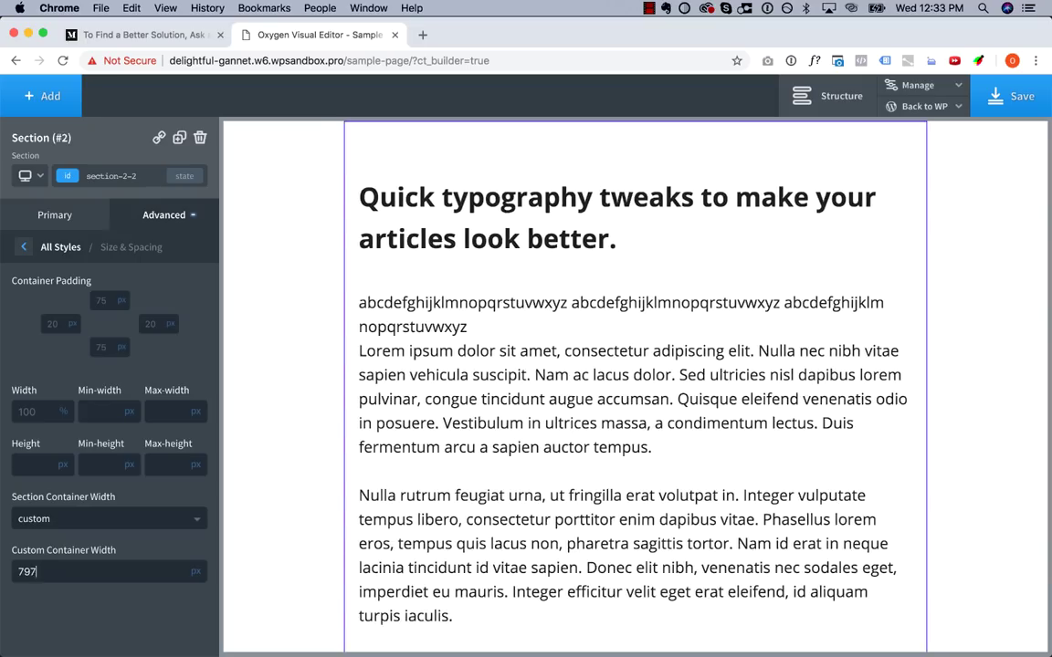
{"action": "key", "text": "Down"}
{"action": "key", "text": "Down"}
{"action": "key", "text": "Down"}
{"action": "key", "text": "Down"}
{"action": "key", "text": "Down"}
{"action": "key", "text": "Down"}
{"action": "key", "text": "Down"}
{"action": "key", "text": "Down"}
{"action": "key", "text": "Down"}
{"action": "key", "text": "Down"}
{"action": "key", "text": "Down"}
{"action": "key", "text": "Down"}
{"action": "key", "text": "Down"}
{"action": "key", "text": "Down"}
{"action": "key", "text": "Down"}
{"action": "key", "text": "Down"}
{"action": "key", "text": "Down"}
{"action": "key", "text": "Down"}
{"action": "key", "text": "Down"}
{"action": "key", "text": "Down"}
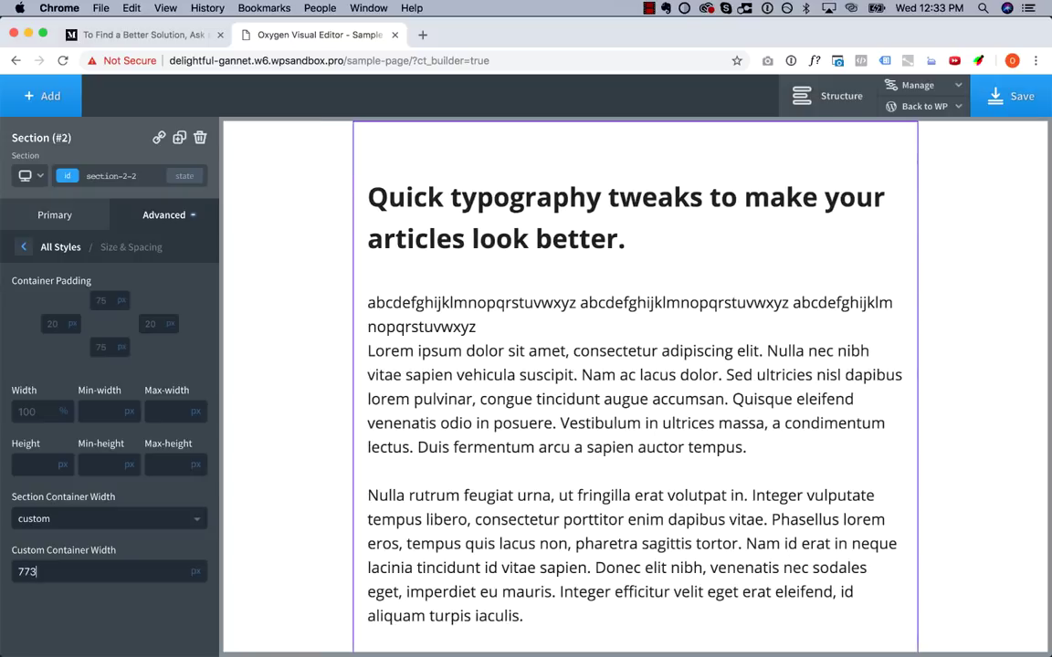
{"action": "key", "text": "Up"}
{"action": "key", "text": "Up"}
{"action": "key", "text": "Up"}
{"action": "key", "text": "Up"}
{"action": "key", "text": "Up"}
{"action": "key", "text": "Up"}
{"action": "key", "text": "Up"}
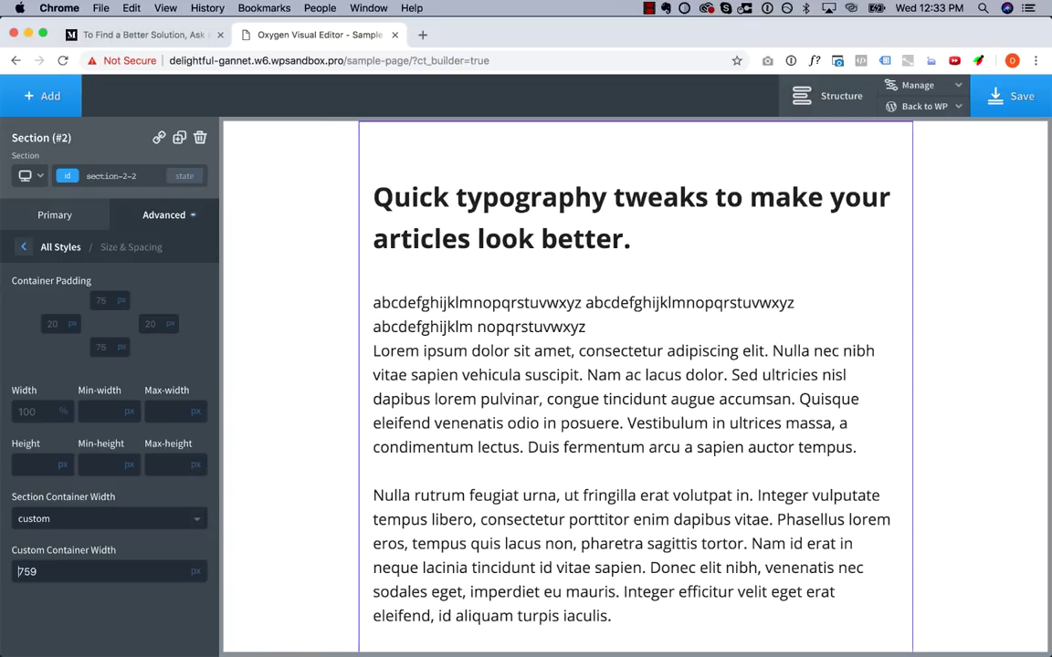
{"action": "key", "text": "Down"}
{"action": "key", "text": "Down"}
{"action": "key", "text": "Down"}
{"action": "key", "text": "Down"}
{"action": "key", "text": "Down"}
{"action": "key", "text": "Down"}
{"action": "key", "text": "Down"}
{"action": "key", "text": "Down"}
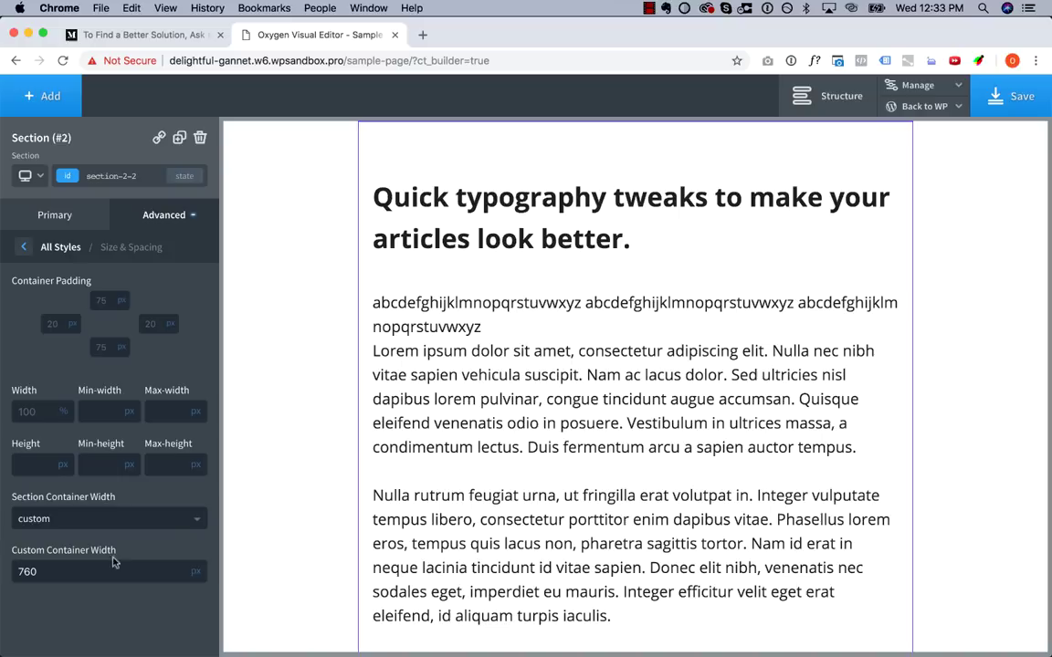
Step: Insert a blank line after the alphabet sample line, then deselect the text block
{"action": "double_click", "coordinate": [500, 311]}
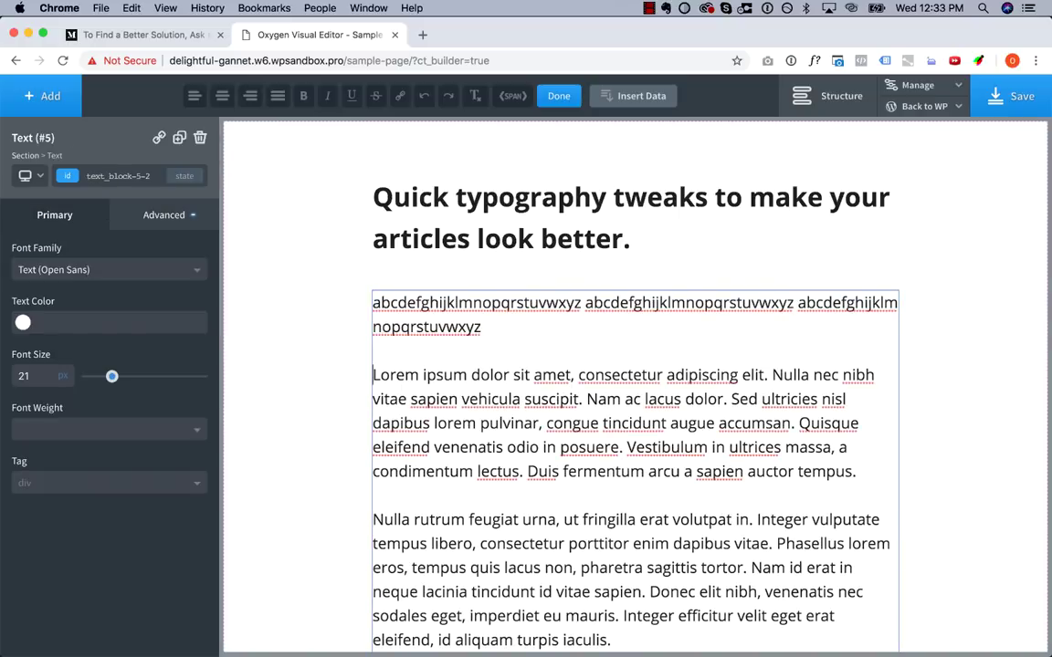
{"action": "left_click", "coordinate": [973, 336]}
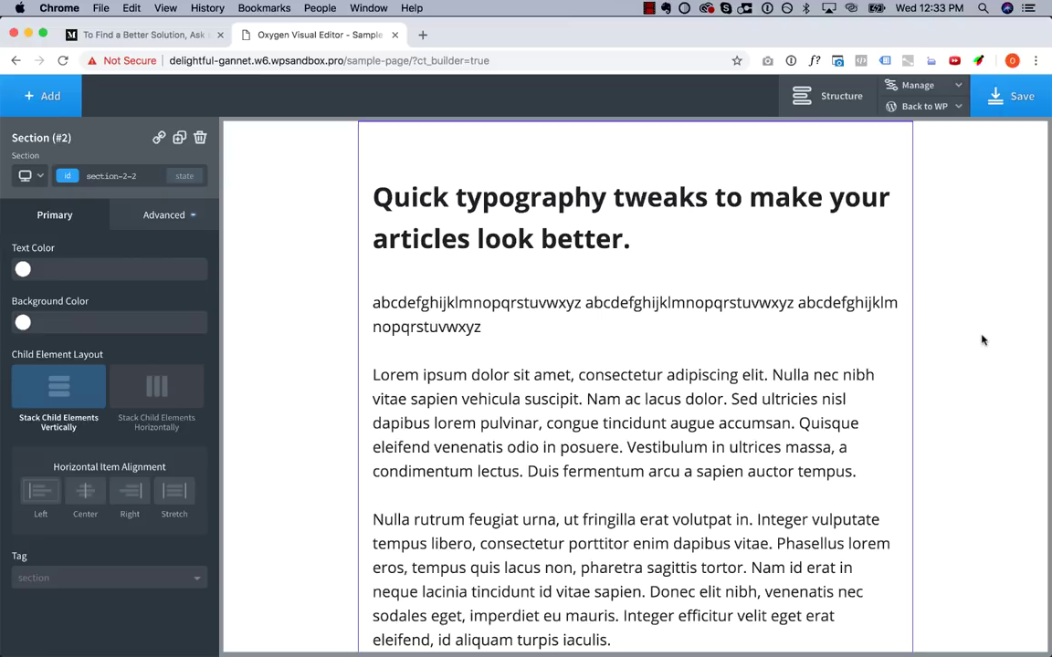
Step: Search the font list for 'cormor' and apply Cormorant Garamond to the body text
{"action": "left_click", "coordinate": [581, 325]}
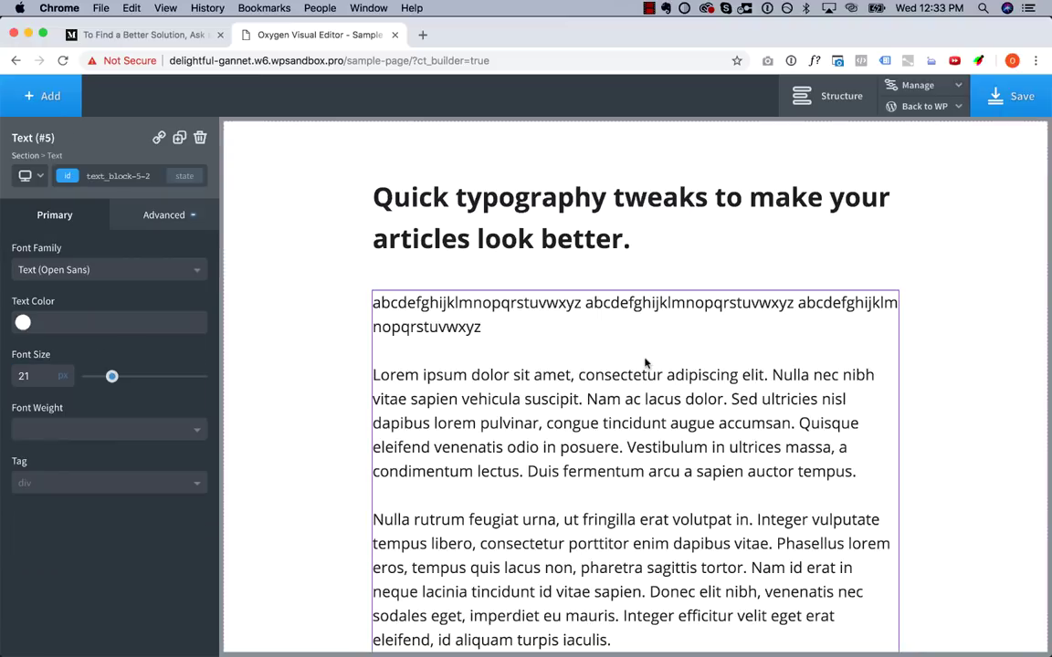
{"action": "left_click", "coordinate": [126, 267]}
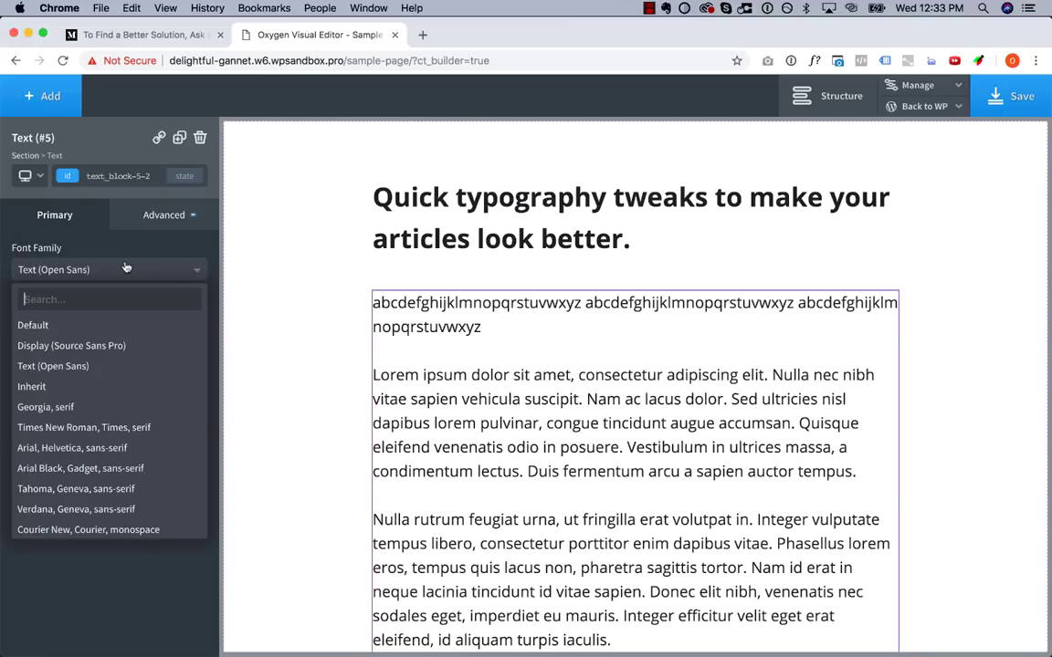
{"action": "type", "text": "cormor"}
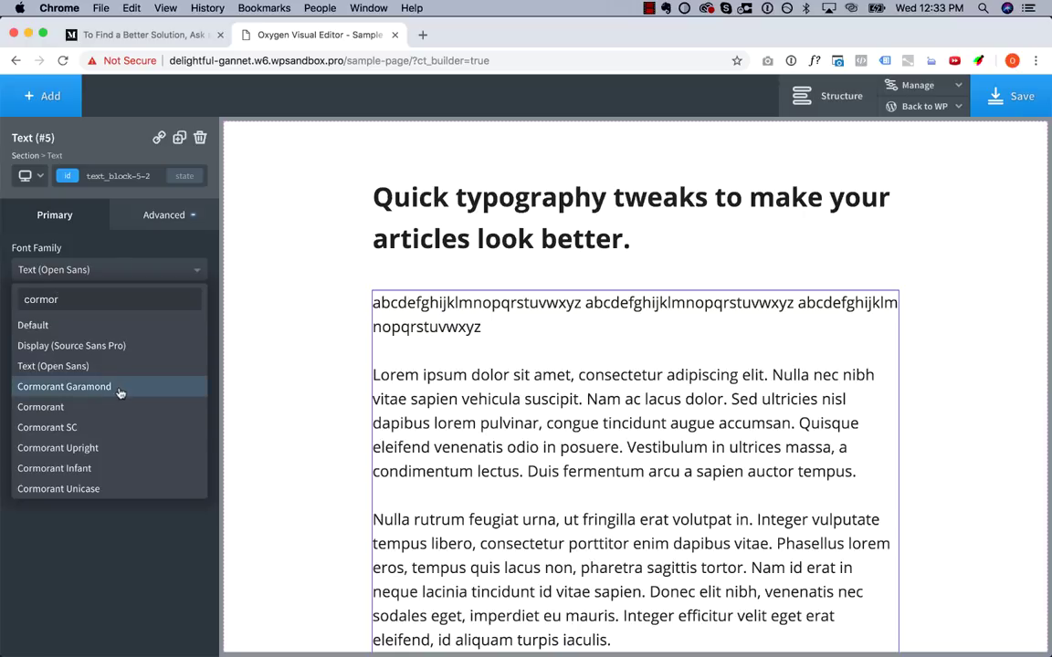
{"action": "left_click", "coordinate": [124, 388]}
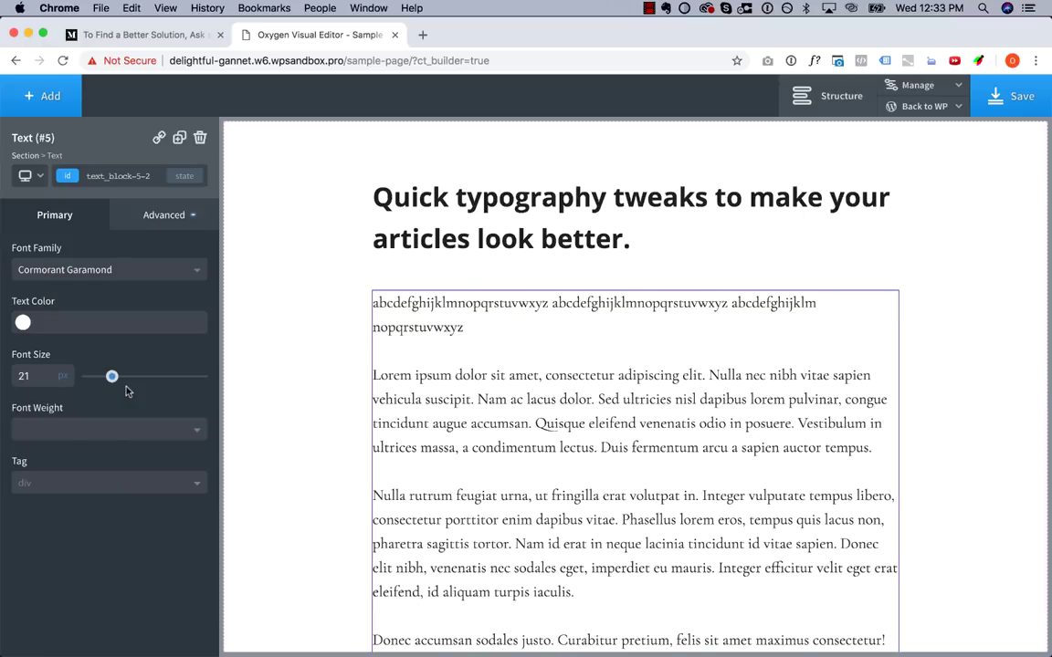
{"action": "scroll", "coordinate": [498, 402], "scroll_direction": "down", "scroll_amount": 3}
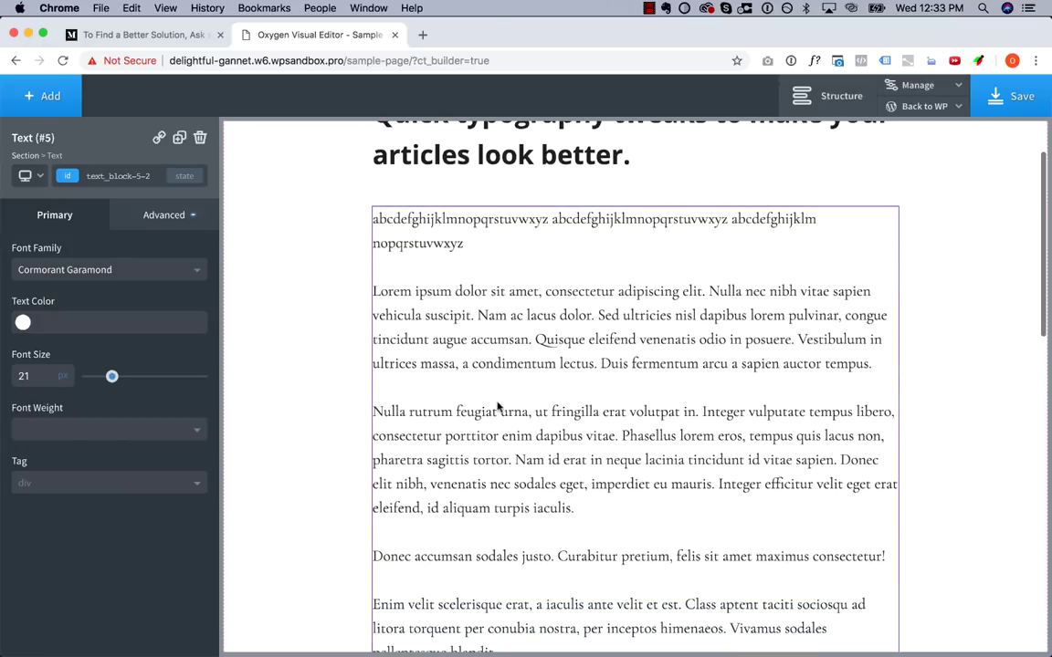
{"action": "scroll", "coordinate": [552, 391], "scroll_direction": "up", "scroll_amount": 2}
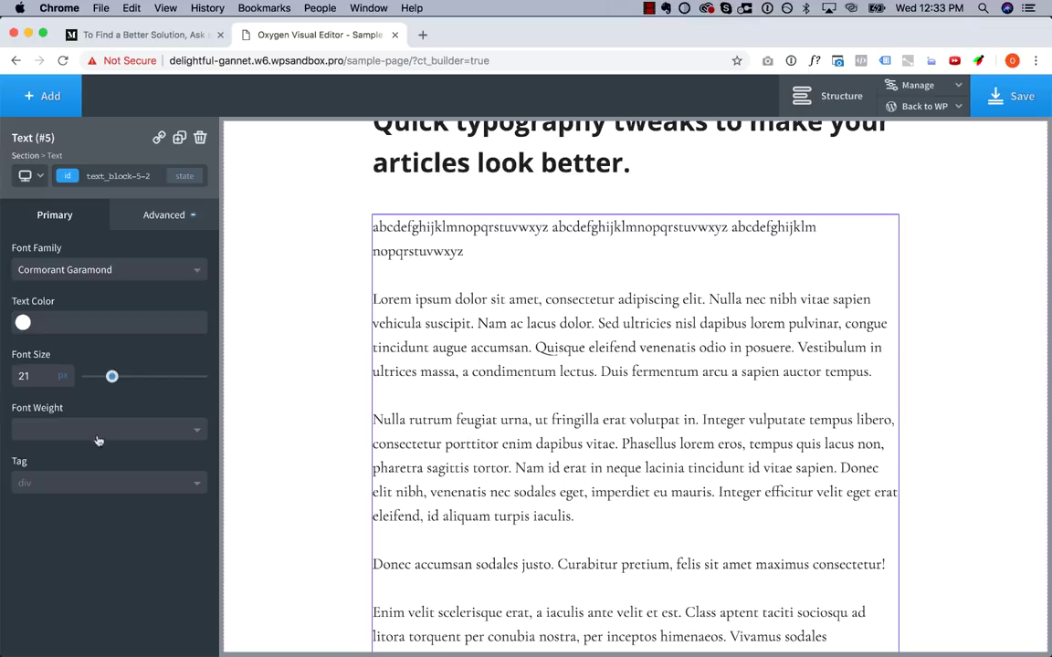
Step: Adjust the Cormorant Garamond body font size with the arrow keys, settling at 23px
{"action": "double_click", "coordinate": [36, 374]}
{"action": "key", "text": "Up"}
{"action": "key", "text": "Up"}
{"action": "key", "text": "Up"}
{"action": "key", "text": "Up"}
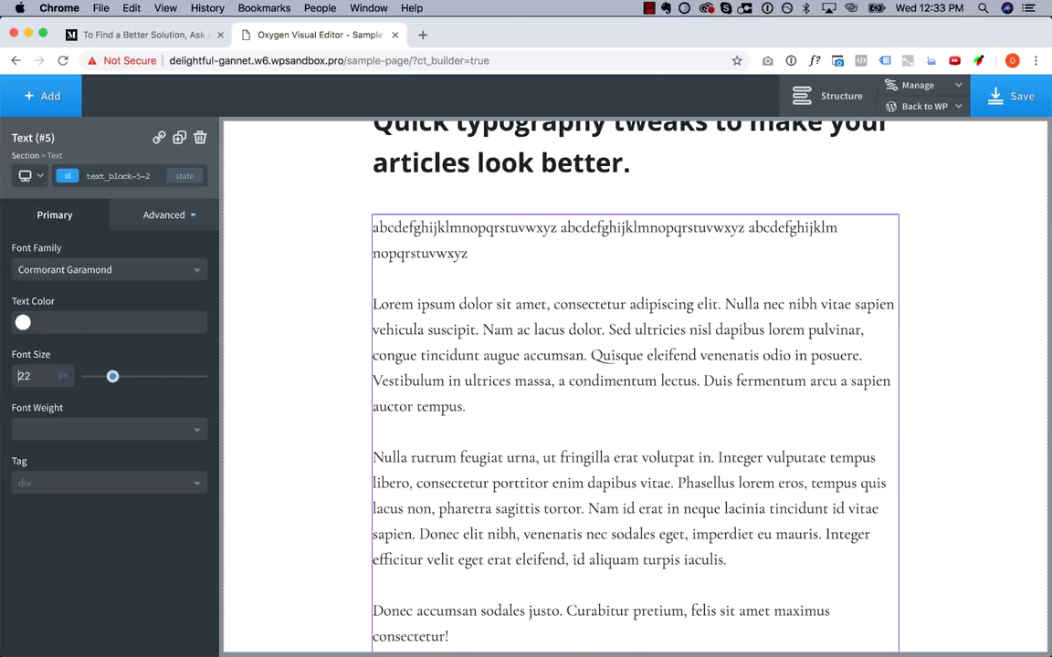
{"action": "key", "text": "Down"}
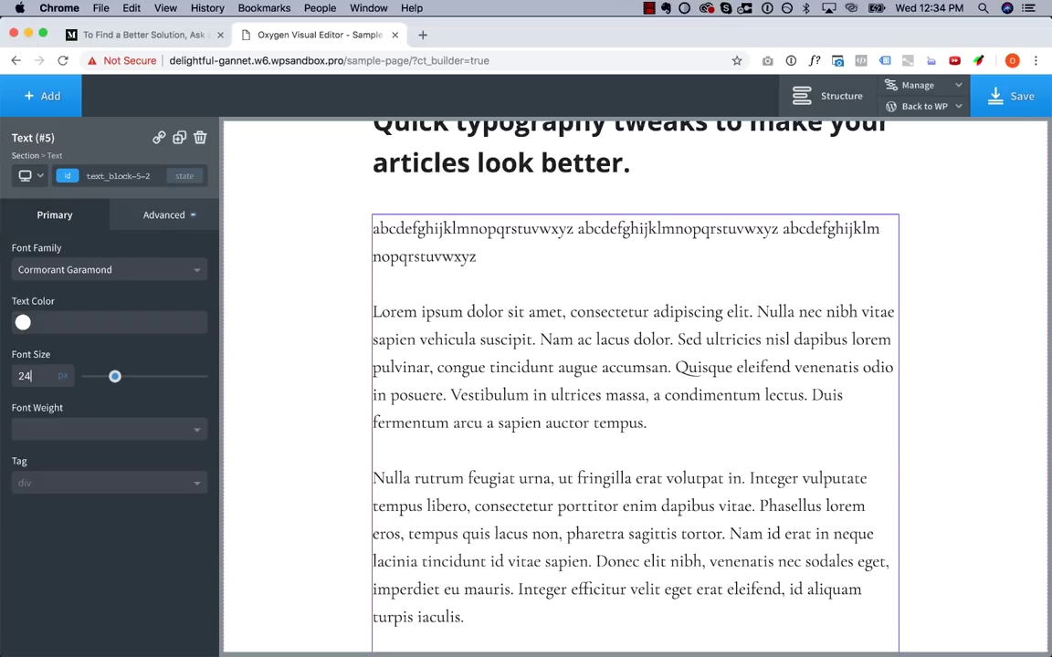
{"action": "key", "text": "Down"}
{"action": "key", "text": "Down"}
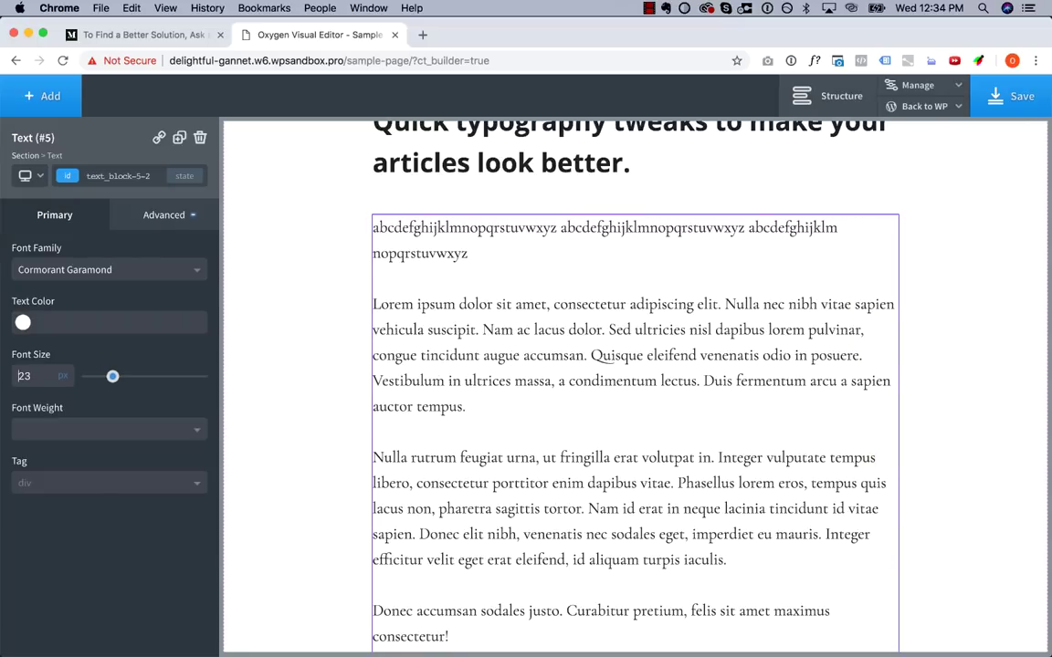
Step: Select the section and change its Custom Container Width in Size & Spacing from 760 to 730px
{"action": "left_click", "coordinate": [304, 331]}
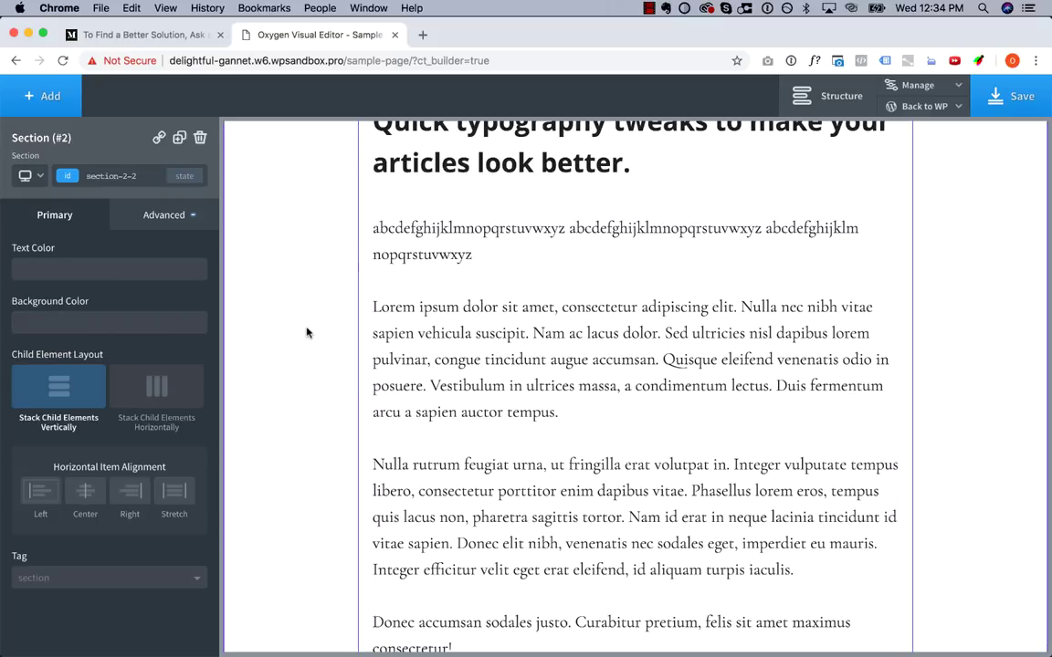
{"action": "left_click", "coordinate": [173, 216]}
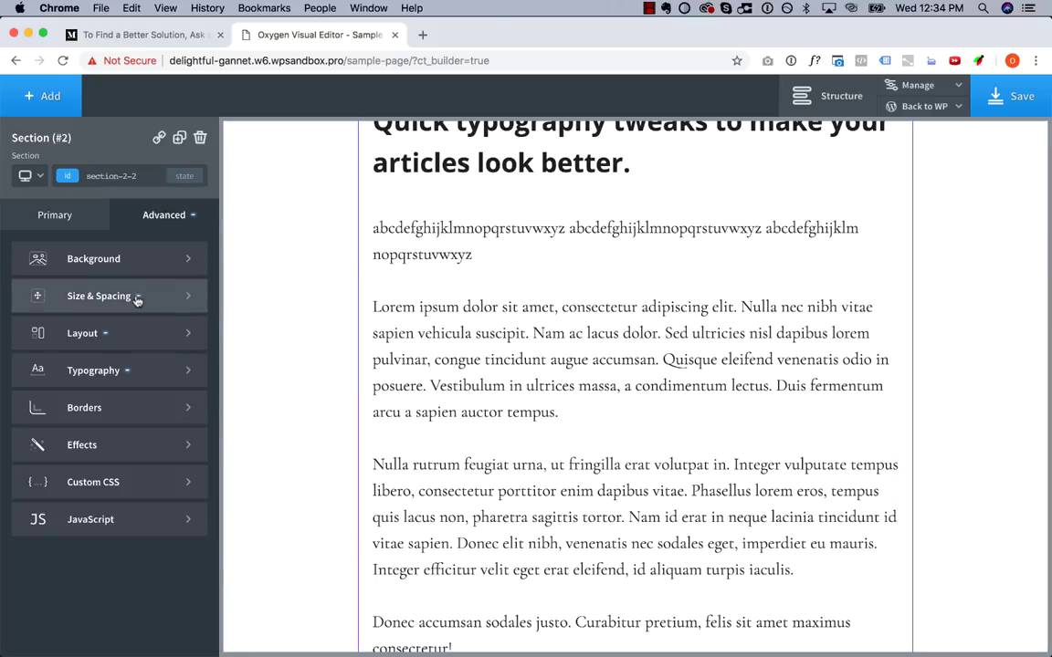
{"action": "left_click", "coordinate": [129, 334]}
{"action": "left_click", "coordinate": [60, 246]}
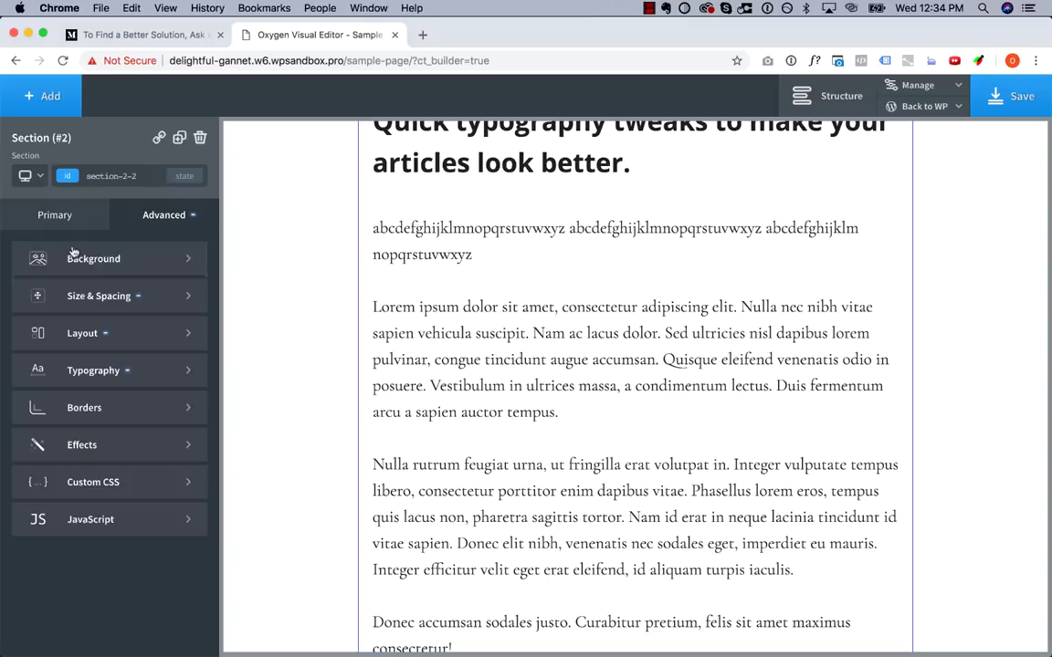
{"action": "left_click", "coordinate": [92, 297]}
{"action": "double_click", "coordinate": [28, 571]}
{"action": "left_click", "coordinate": [31, 572]}
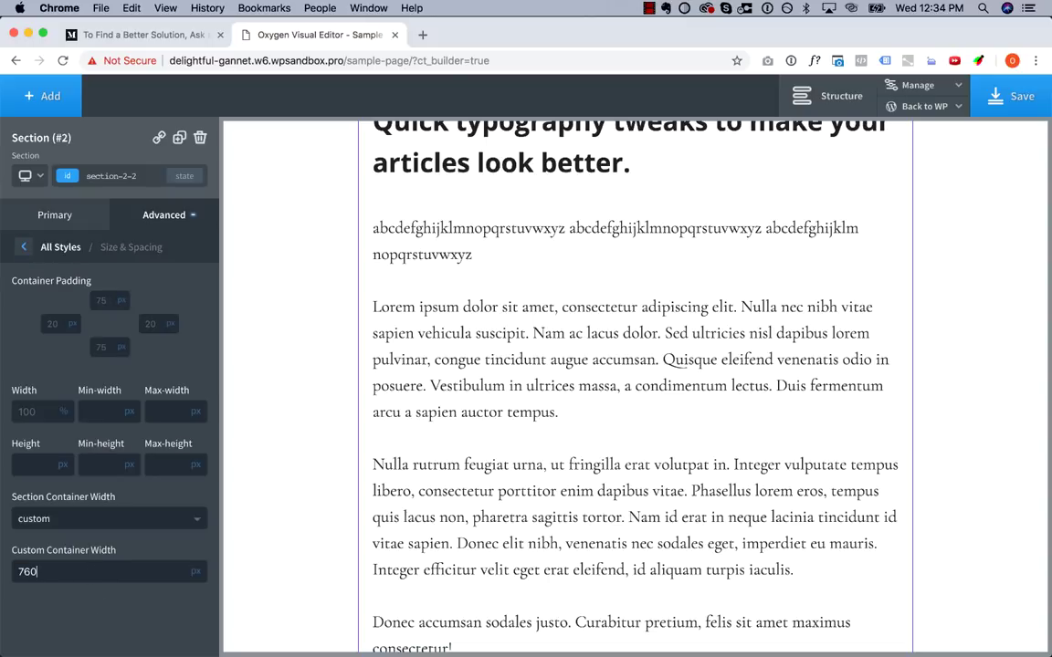
{"action": "key", "text": "BackSpace"}
{"action": "type", "text": "4"}
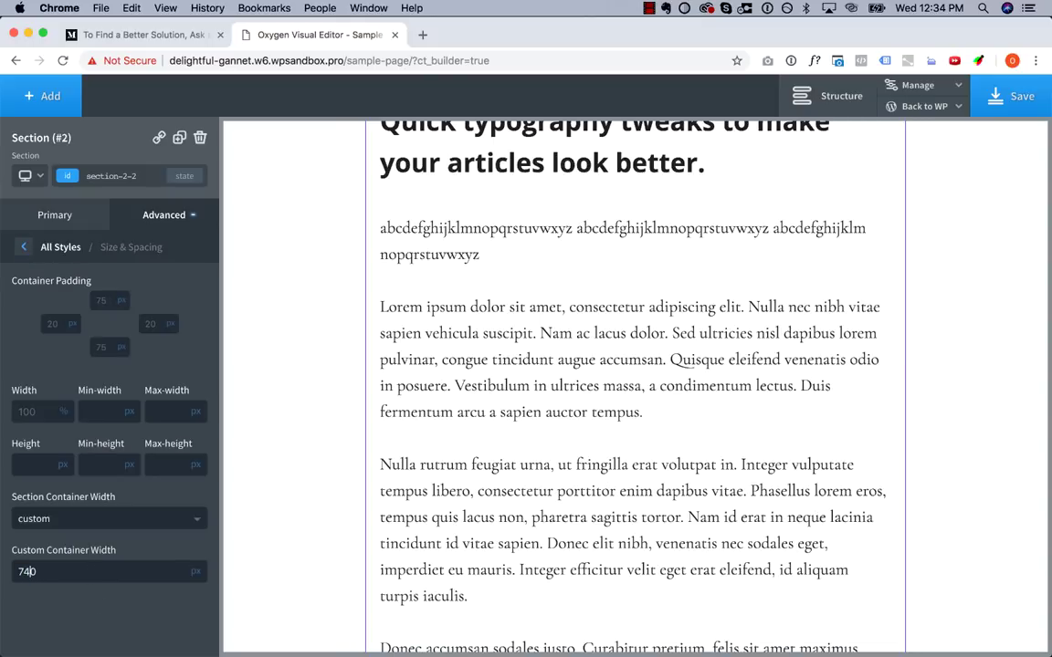
{"action": "key", "text": "BackSpace"}
{"action": "type", "text": "3"}
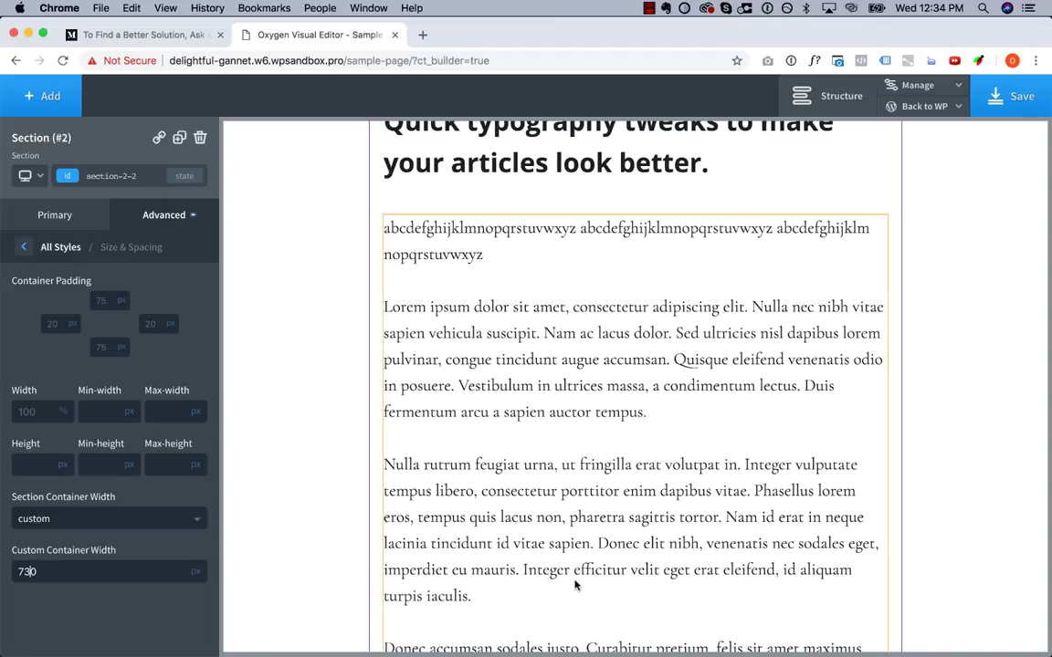
{"action": "scroll", "coordinate": [575, 585], "scroll_direction": "down", "scroll_amount": 5}
{"action": "scroll", "coordinate": [576, 584], "scroll_direction": "up", "scroll_amount": 4}
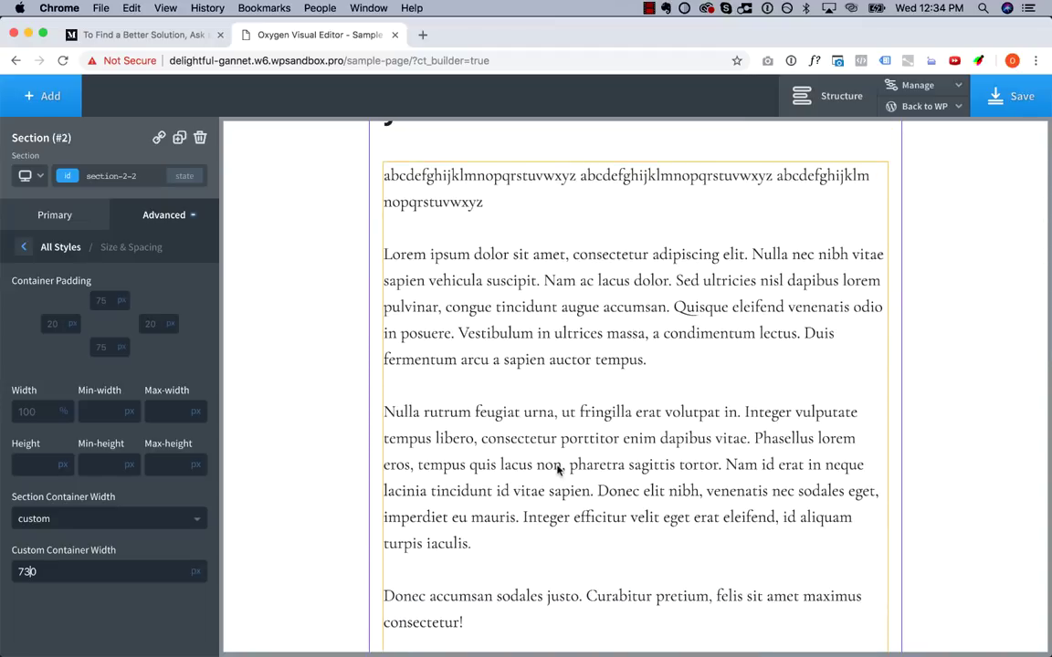
Step: Delete the 'abcdefghijklmnopqrstuvwxyz' sample line above the first Lorem ipsum paragraph
{"action": "left_click", "coordinate": [504, 425]}
{"action": "triple_click", "coordinate": [435, 176]}
{"action": "key", "text": "BackSpace"}
{"action": "key", "text": "BackSpace"}
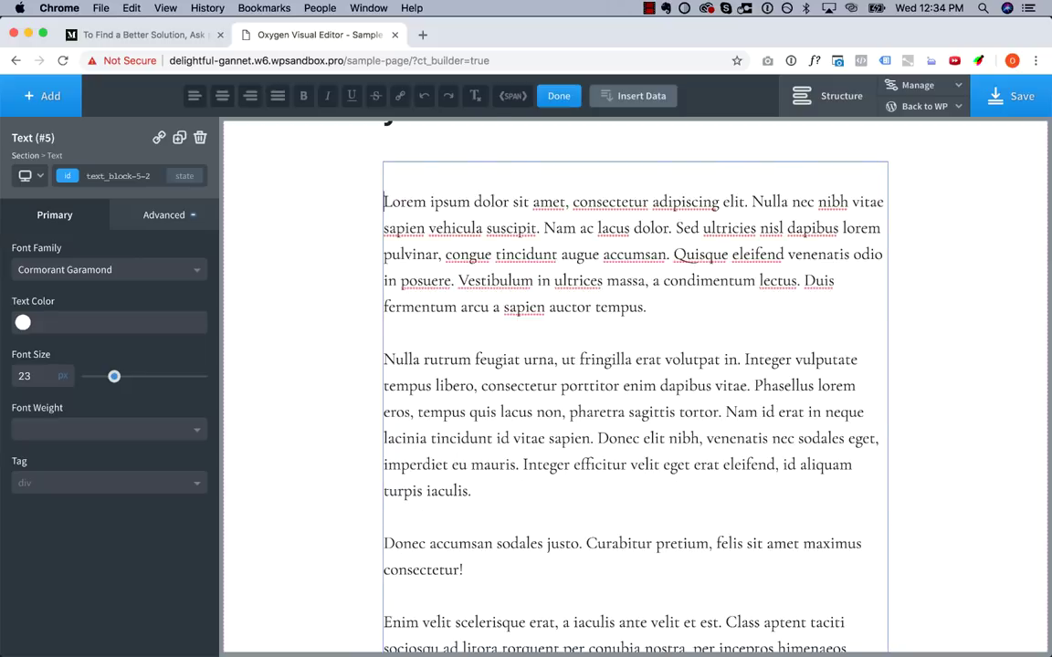
{"action": "left_click", "coordinate": [394, 177]}
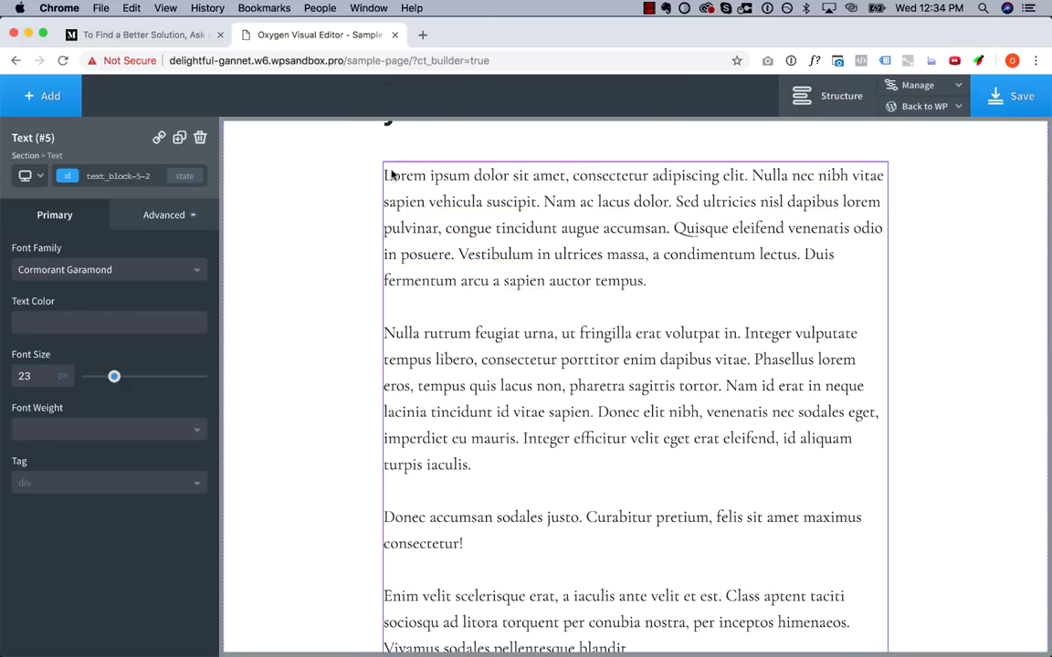
{"action": "double_click", "coordinate": [394, 177]}
{"action": "triple_click", "coordinate": [402, 174]}
{"action": "key", "text": "Left"}
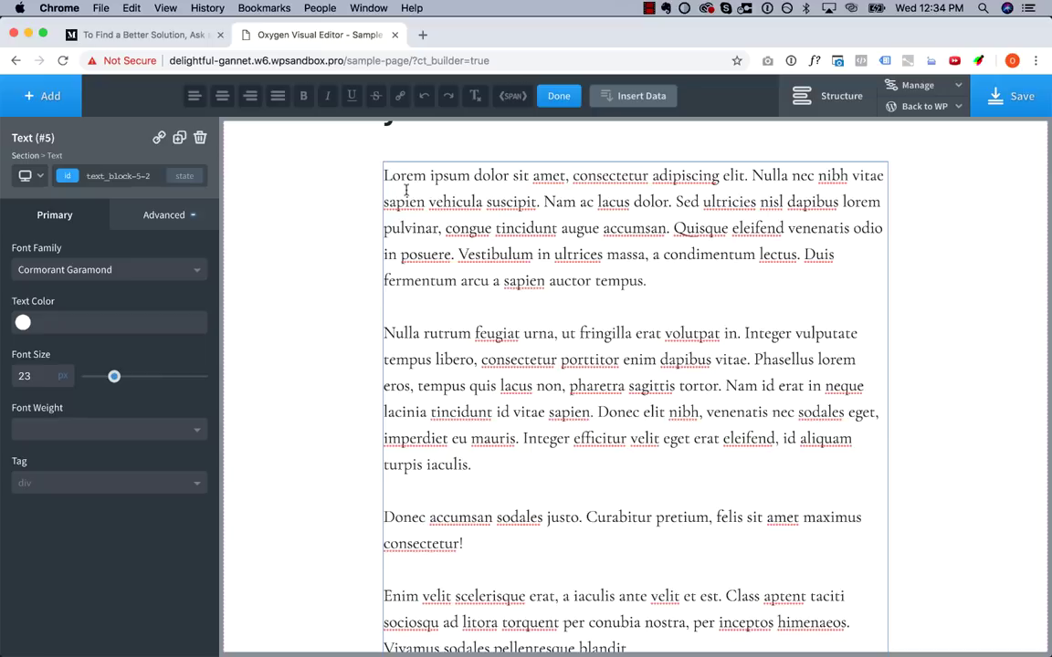
Step: Reselect the text block and try line heights of 1 and 2 under Typography
{"action": "left_click", "coordinate": [325, 240]}
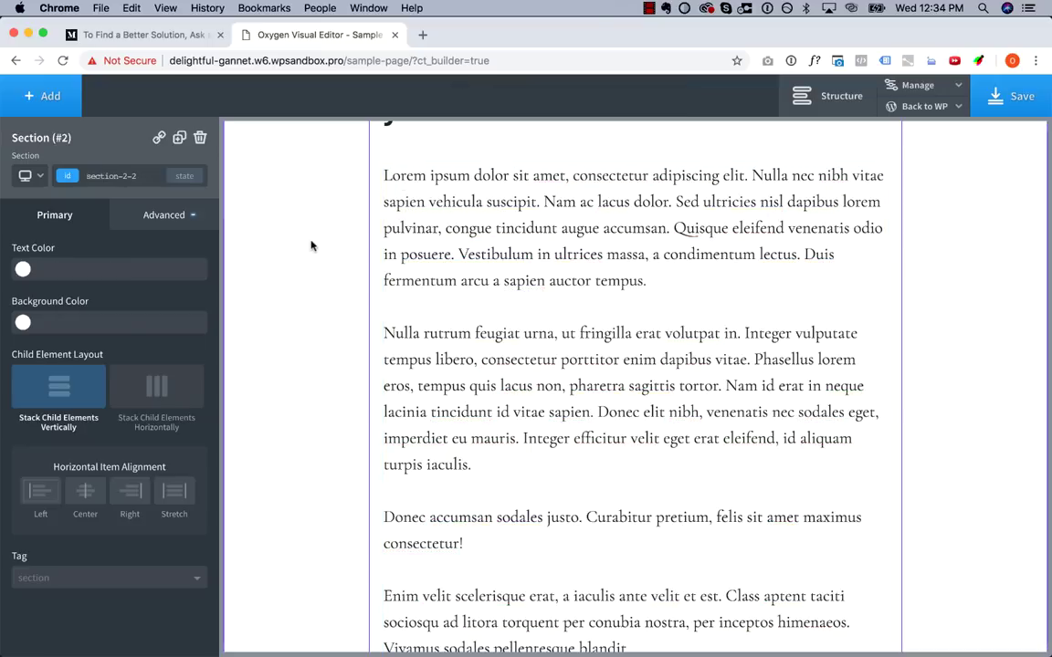
{"action": "left_click", "coordinate": [514, 237]}
{"action": "left_click", "coordinate": [140, 221]}
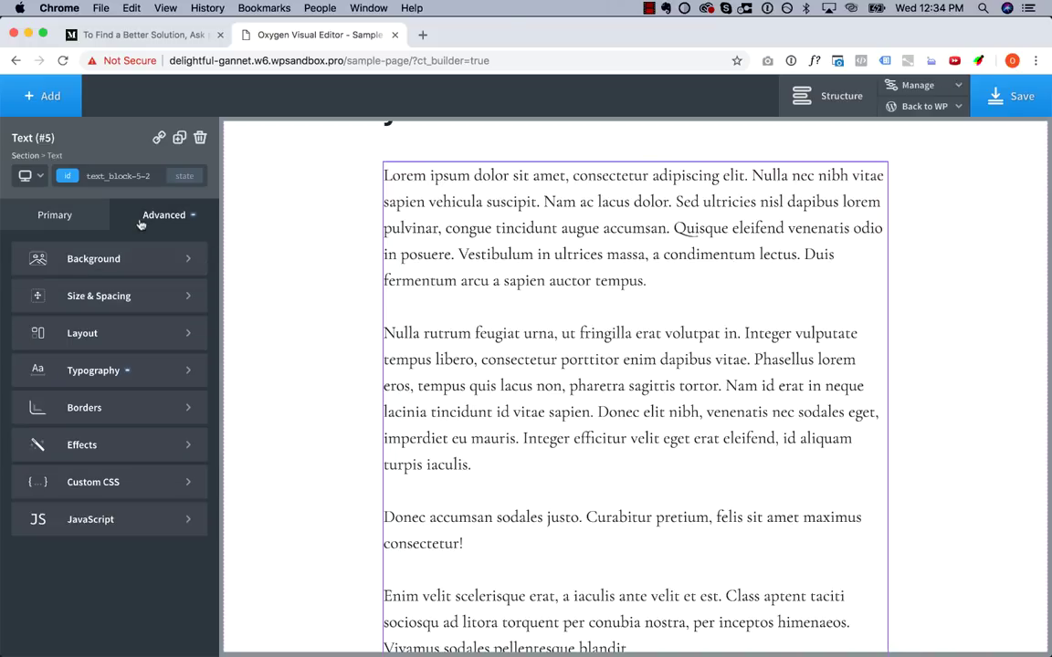
{"action": "left_click", "coordinate": [91, 369]}
{"action": "left_click", "coordinate": [51, 519]}
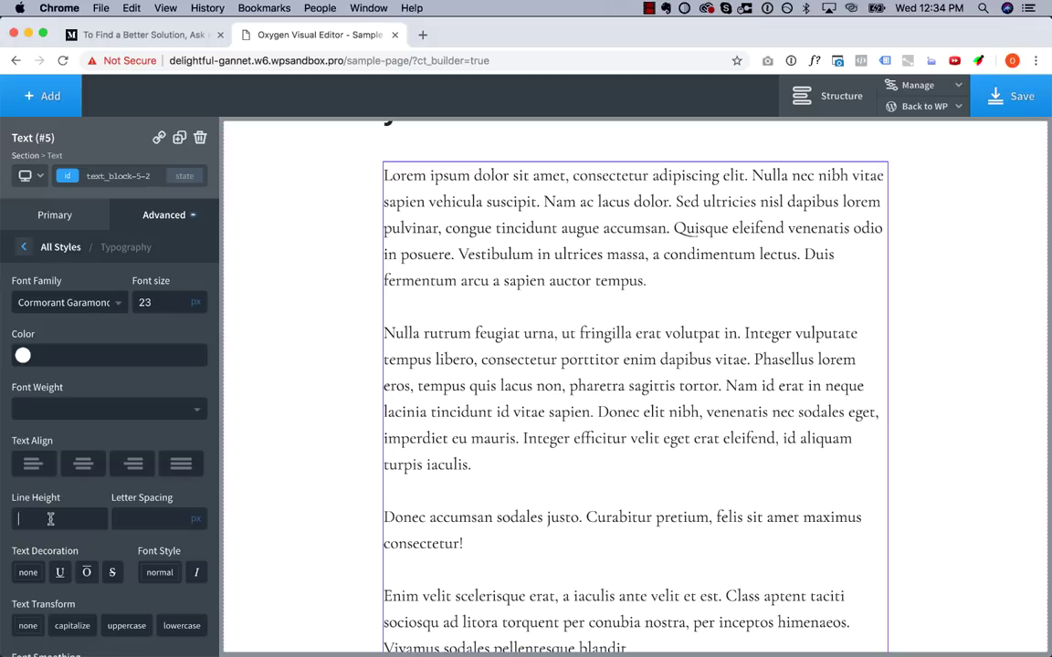
{"action": "type", "text": "1"}
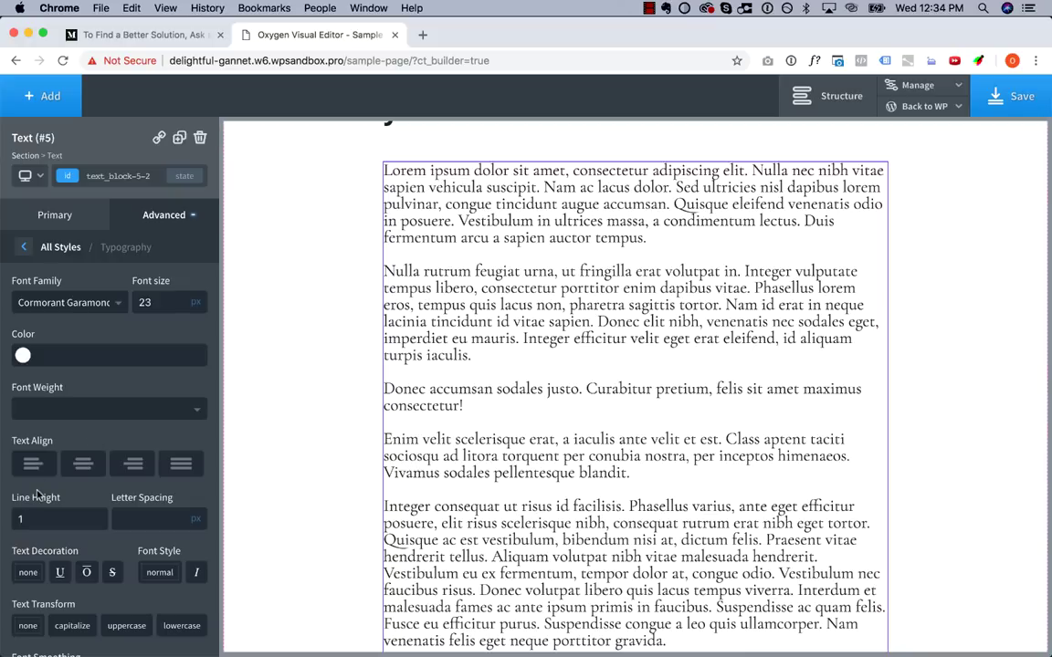
{"action": "key", "text": "BackSpace"}
{"action": "type", "text": "2"}
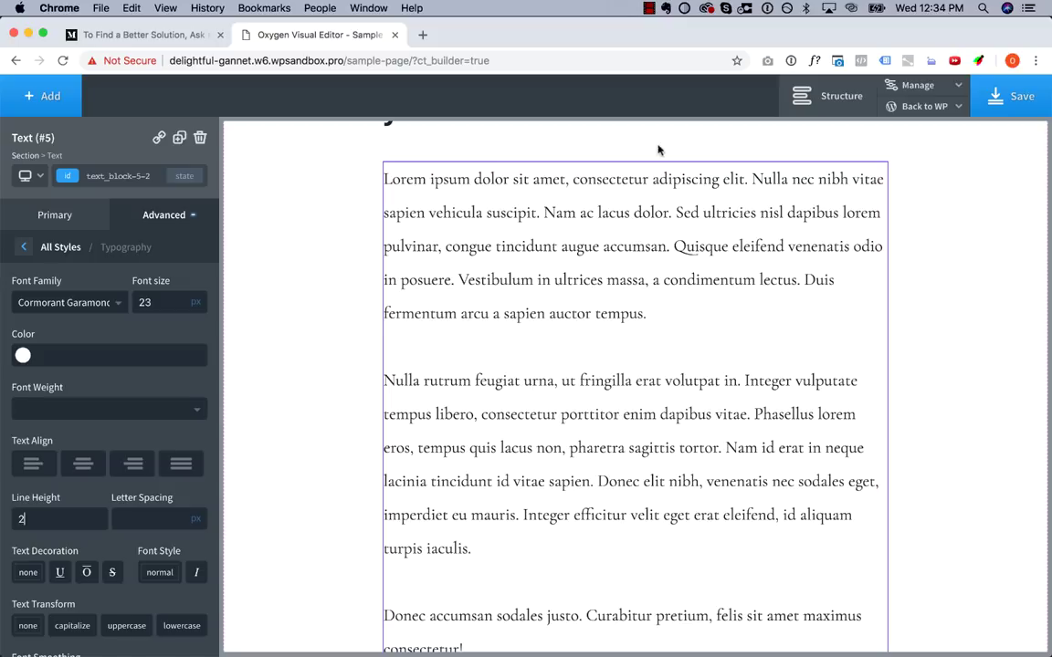
Step: Try line heights 1.5 and 1.35, then settle the body text on 1.4
{"action": "key", "text": "BackSpace"}
{"action": "type", "text": "1.4"}
{"action": "key", "text": "shift+Left"}
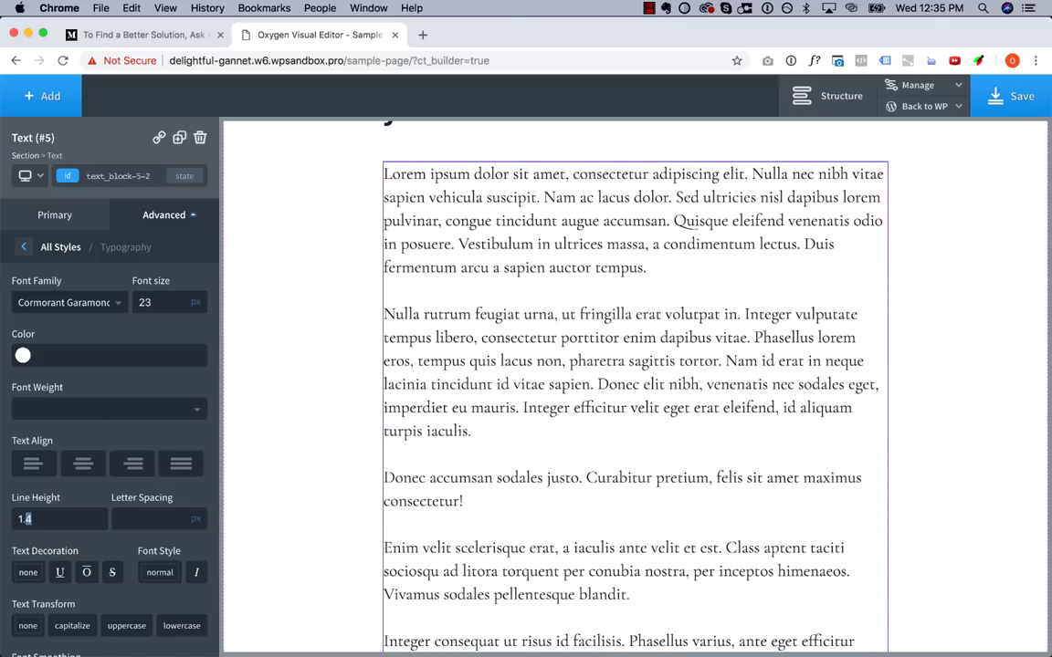
{"action": "type", "text": "5"}
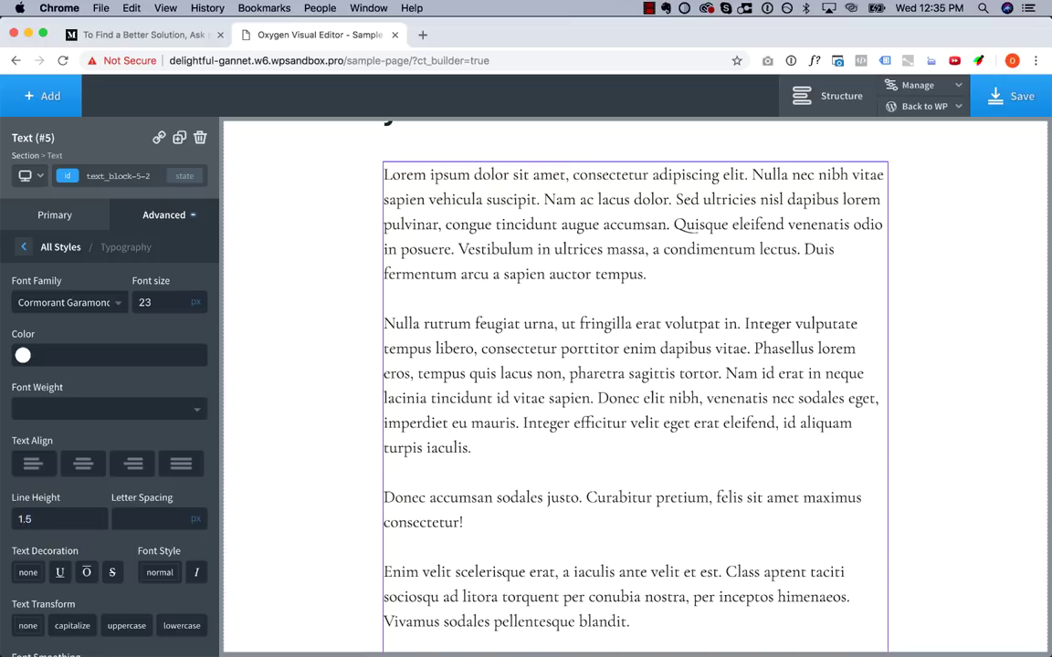
{"action": "key", "text": "shift+Left"}
{"action": "type", "text": "3"}
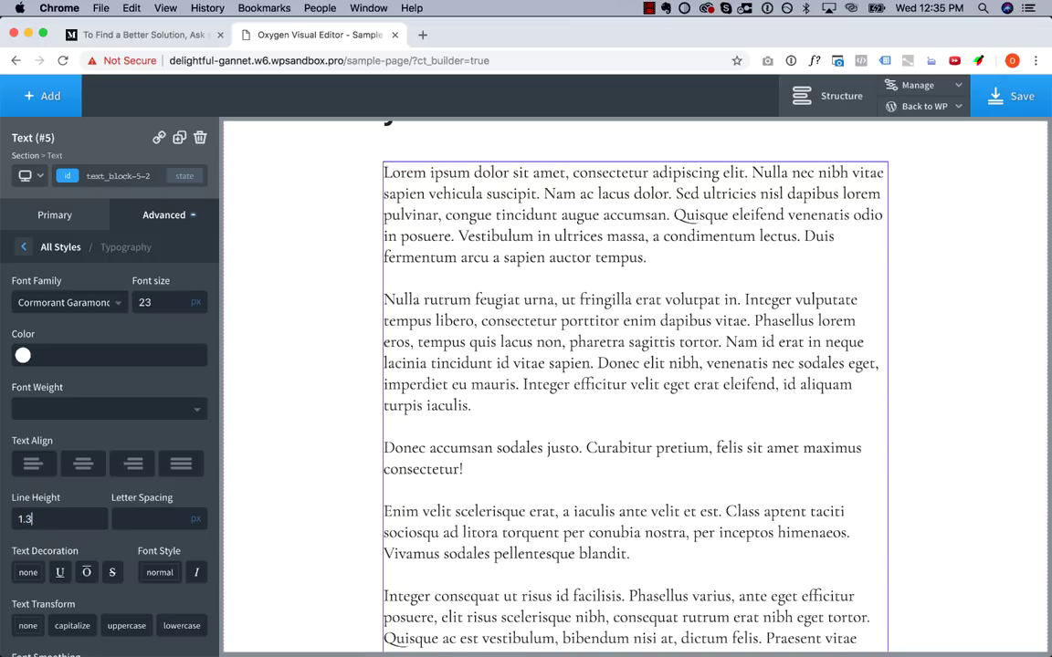
{"action": "type", "text": "5"}
{"action": "key", "text": "shift+Left"}
{"action": "key", "text": "shift+Left"}
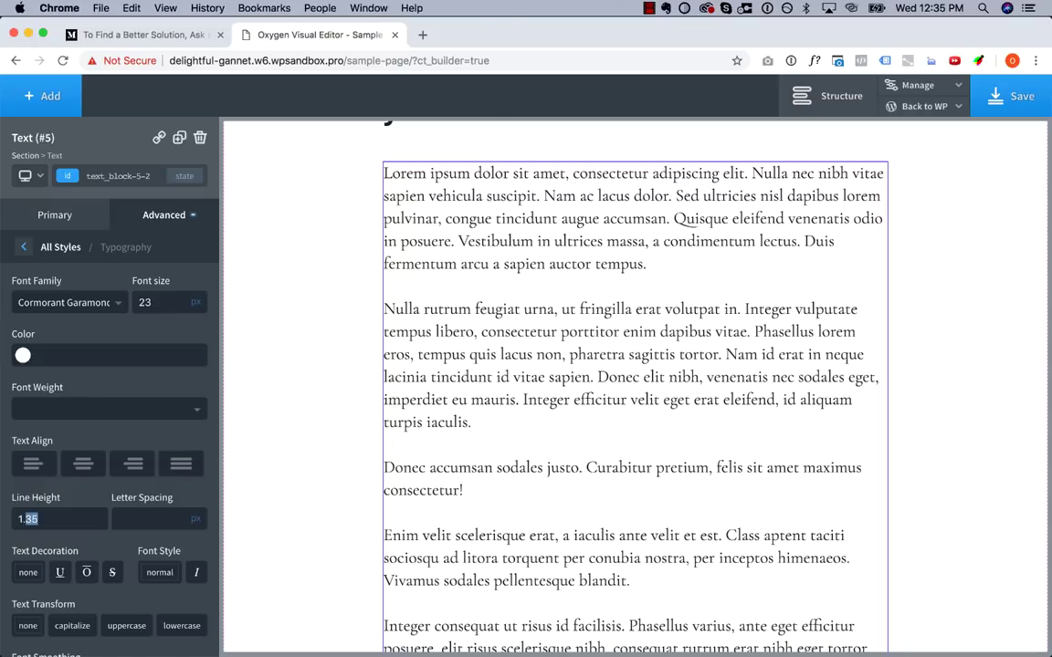
{"action": "type", "text": "4"}
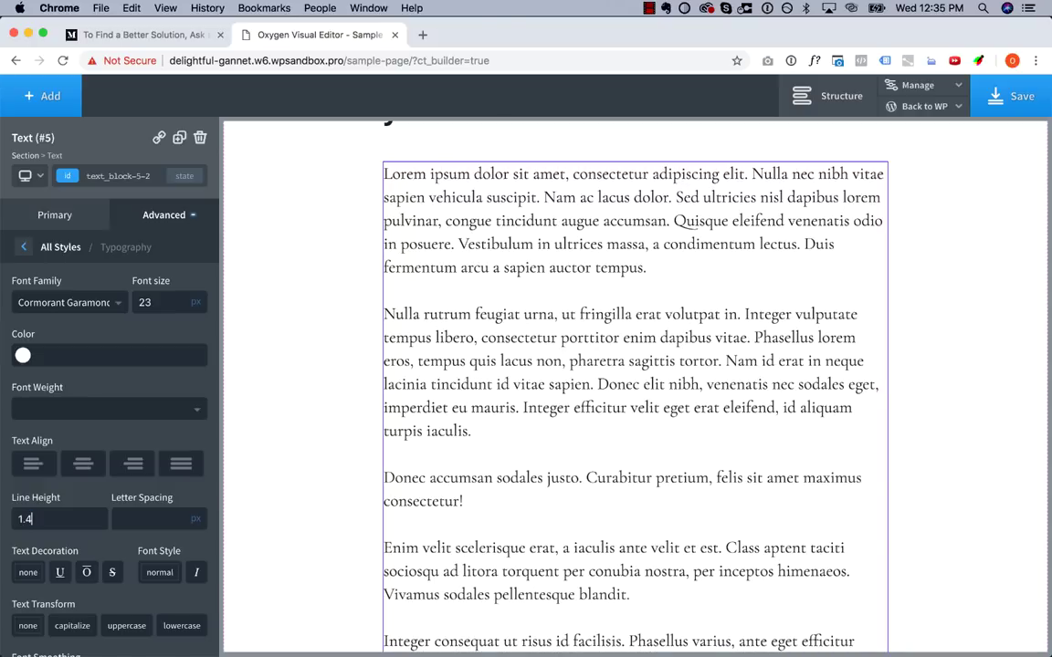
{"action": "left_click", "coordinate": [316, 444]}
{"action": "scroll", "coordinate": [317, 443], "scroll_direction": "up", "scroll_amount": 3}
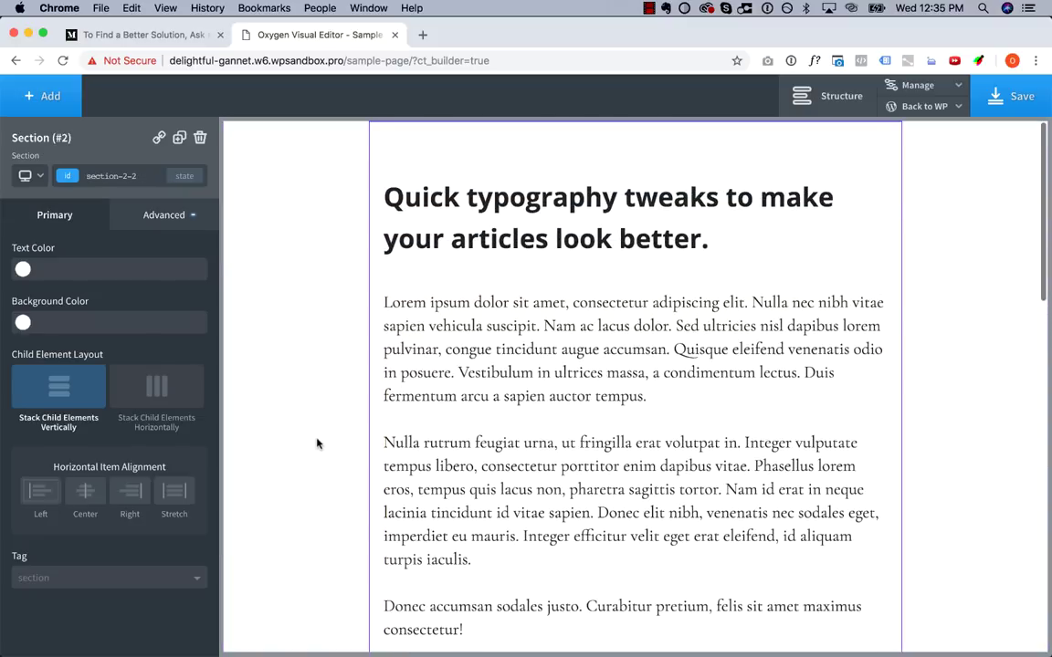
{"action": "scroll", "coordinate": [317, 444], "scroll_direction": "down", "scroll_amount": 5}
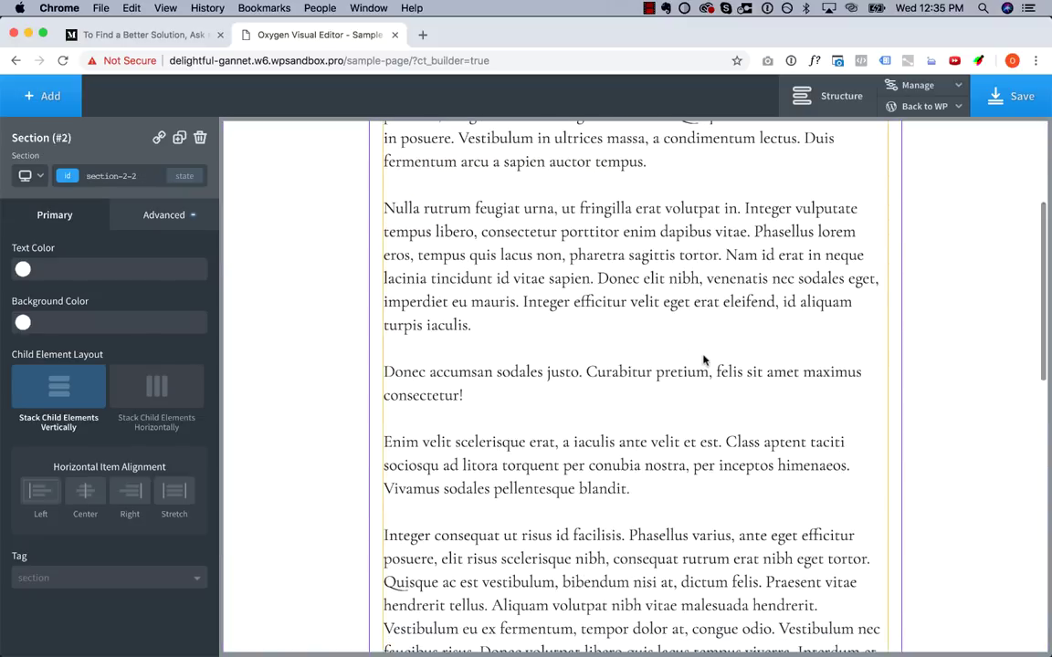
{"action": "scroll", "coordinate": [704, 359], "scroll_direction": "down", "scroll_amount": 5}
{"action": "scroll", "coordinate": [704, 359], "scroll_direction": "down", "scroll_amount": 5}
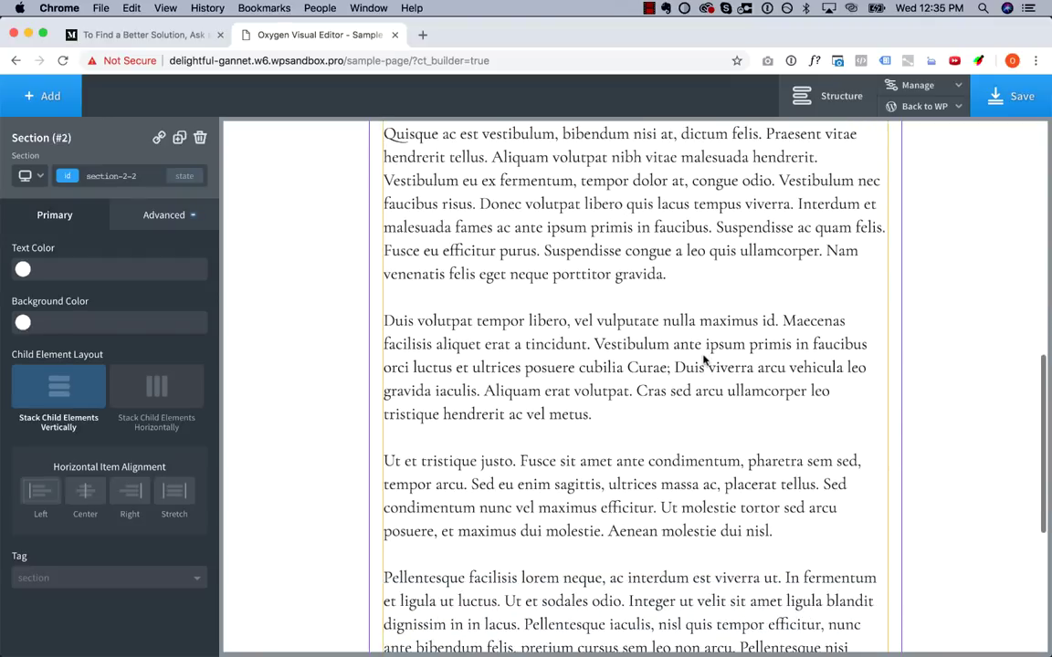
{"action": "scroll", "coordinate": [704, 359], "scroll_direction": "up", "scroll_amount": 10}
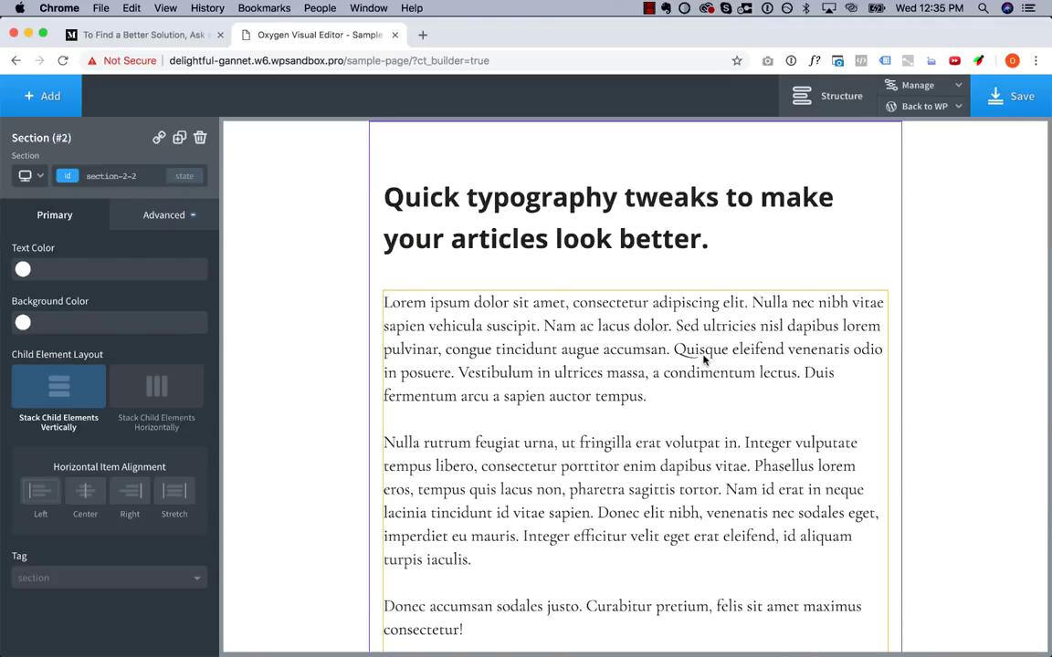